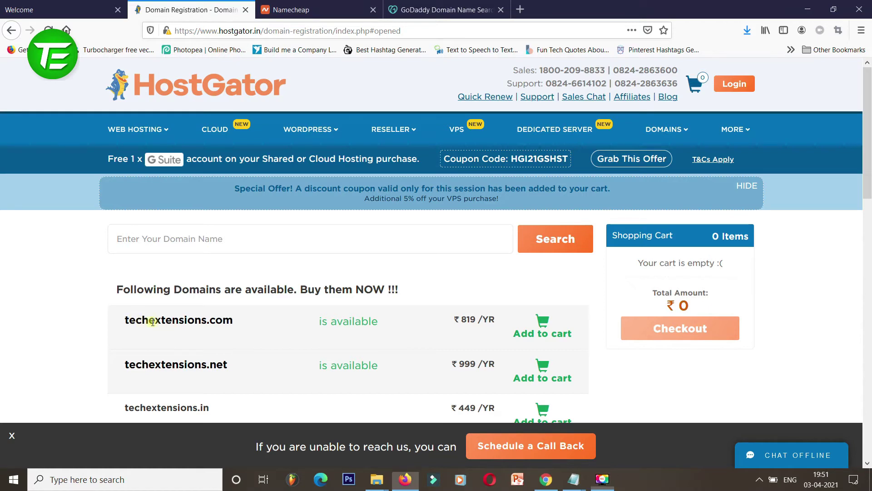
- Compare the yearly registration price of techextensions.com on HostGator and Namecheap
left_click_drag(135, 320, 244, 327)
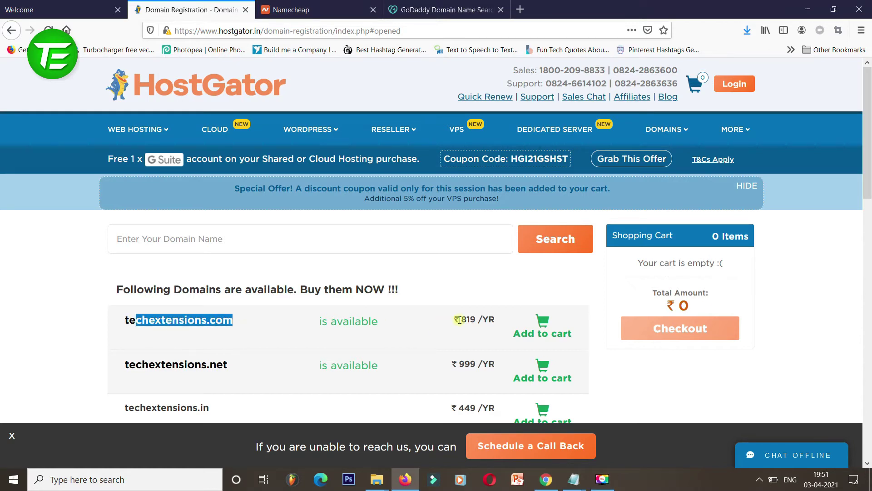
left_click_drag(459, 319, 497, 326)
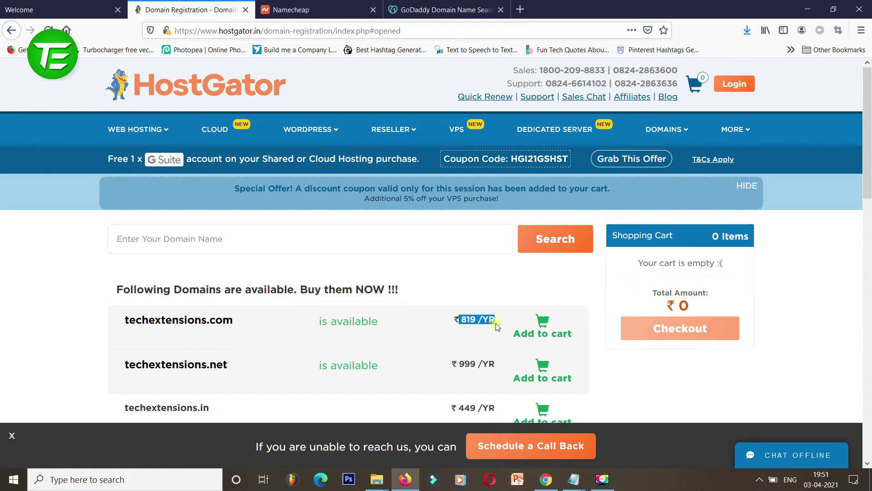
key("ctrl+Tab")
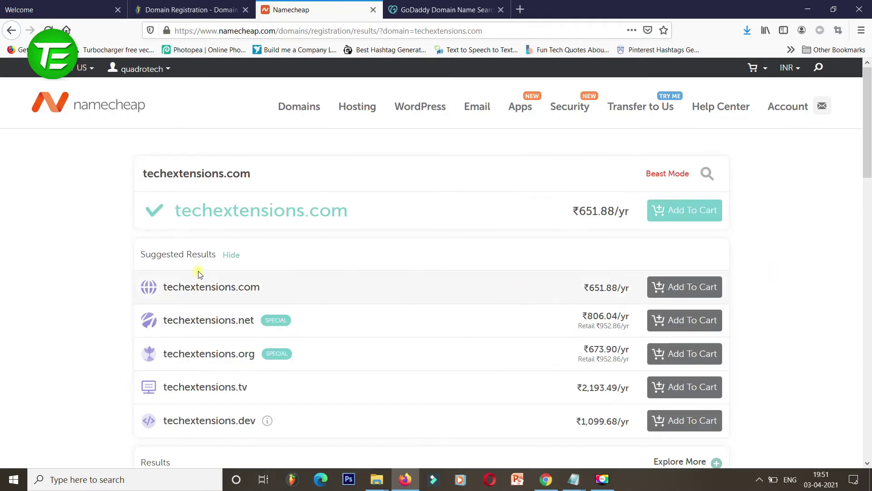
left_click_drag(167, 286, 231, 287)
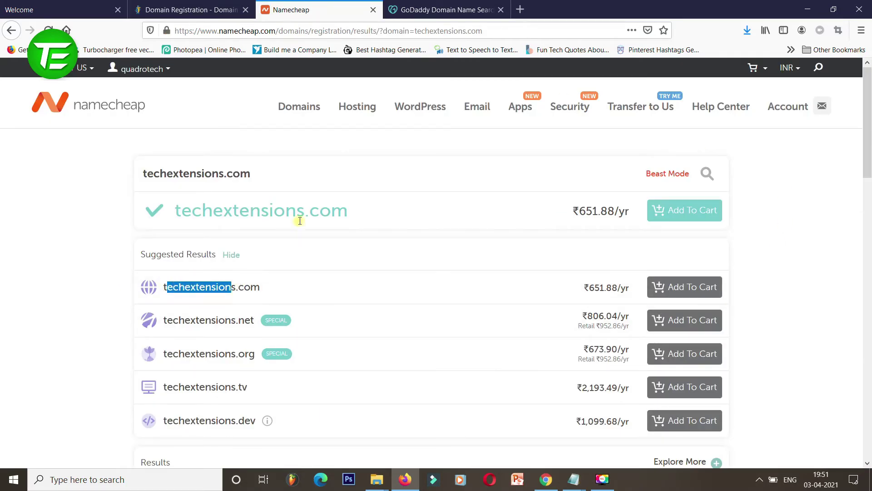
left_click_drag(571, 211, 630, 213)
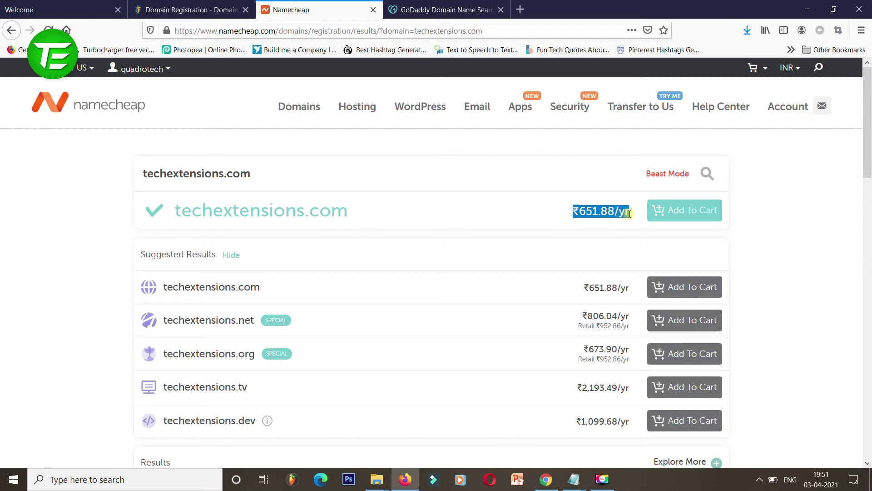
- Add techextensions.com to the GoDaddy basket and review the first-year, second-year and total prices
left_click(436, 9)
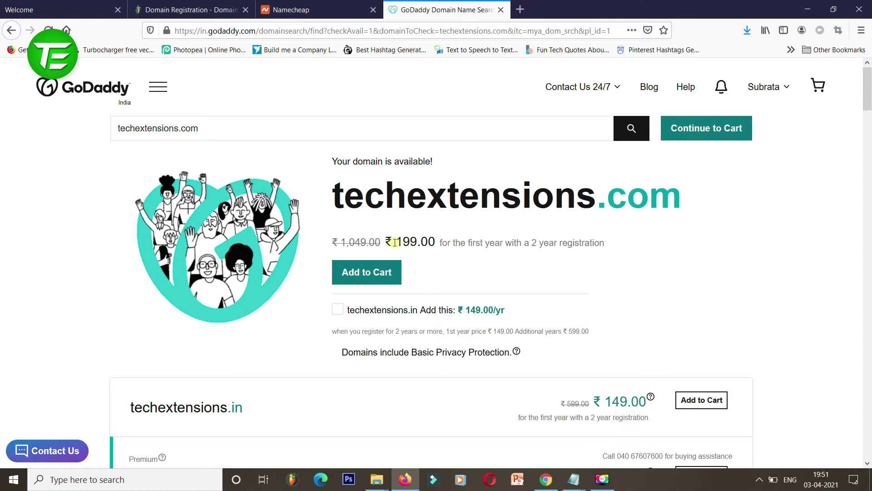
left_click_drag(460, 243, 605, 244)
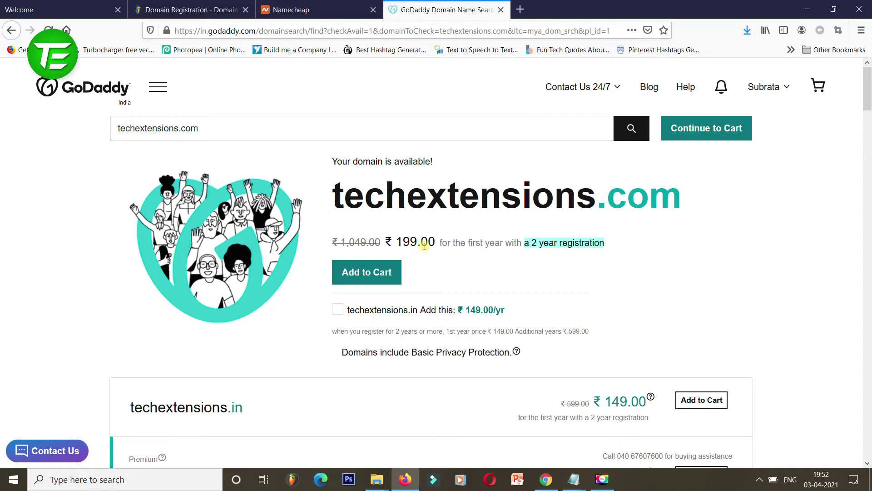
left_click(373, 273)
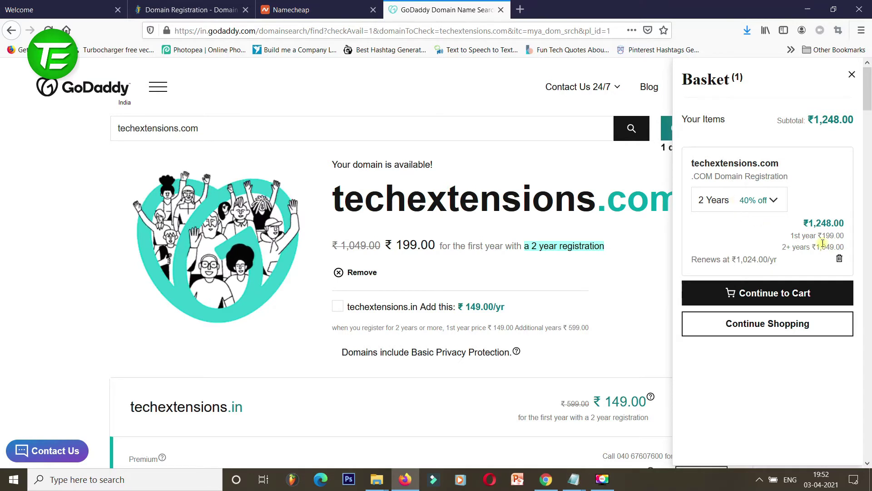
left_click_drag(810, 236, 844, 249)
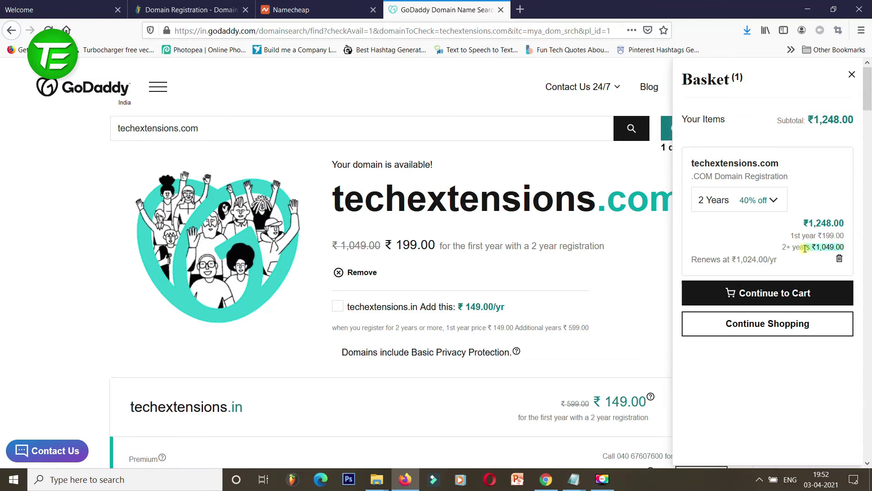
left_click_drag(803, 223, 847, 224)
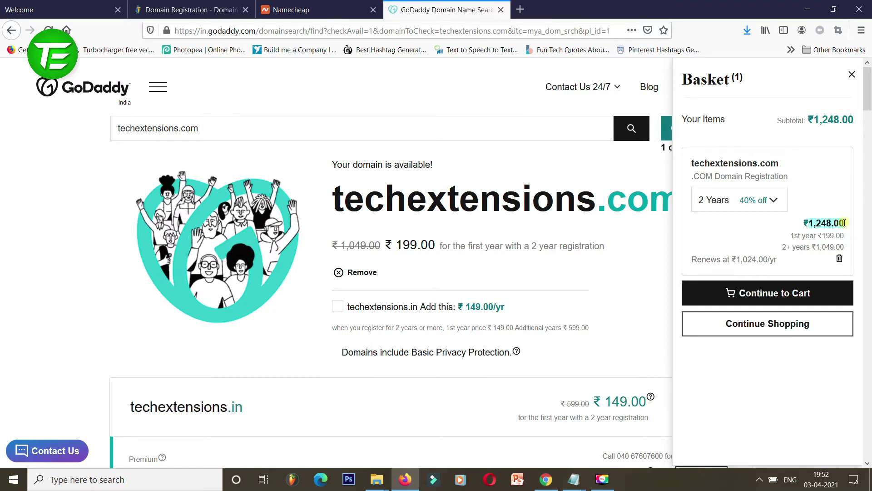
- Add techextensions.com to the Namecheap cart and proceed to checkout
left_click(308, 10)
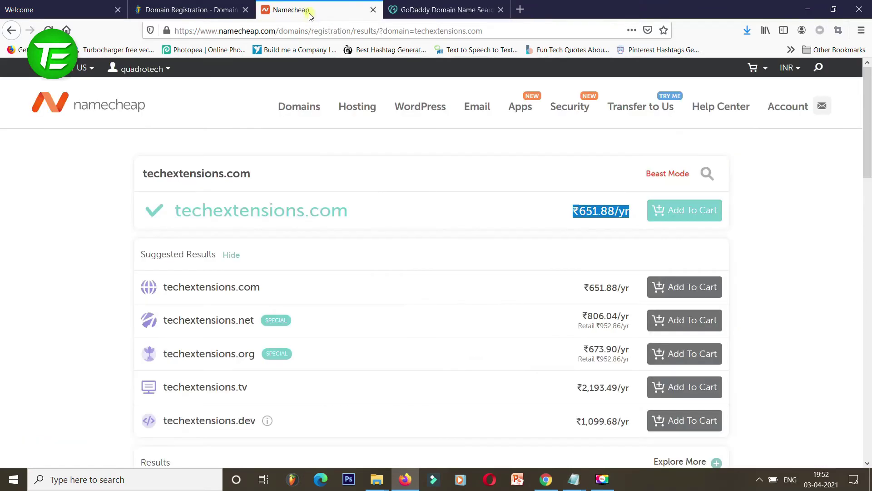
left_click(681, 209)
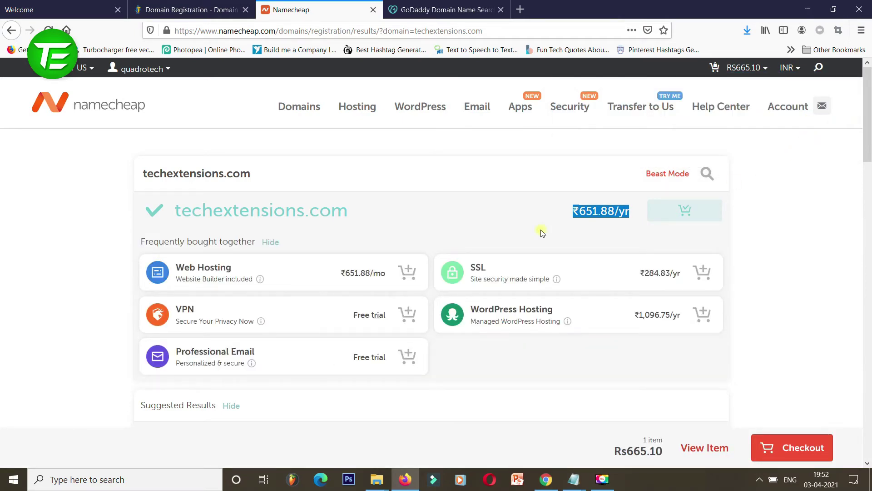
scroll(686, 251, "down", 4)
scroll(705, 255, "up", 4)
left_click(816, 451)
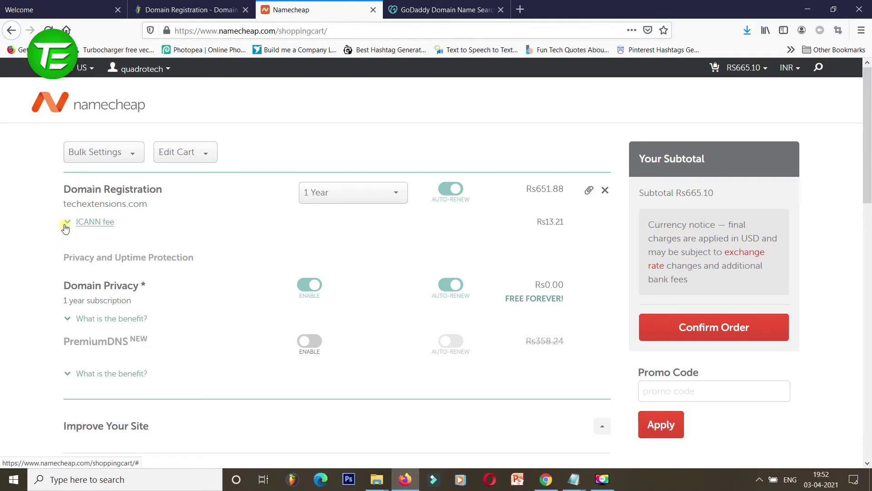
- Expand the ICANN fee details in the Namecheap cart and examine the fee, the domain privacy cost and the subtotal
left_click(65, 223)
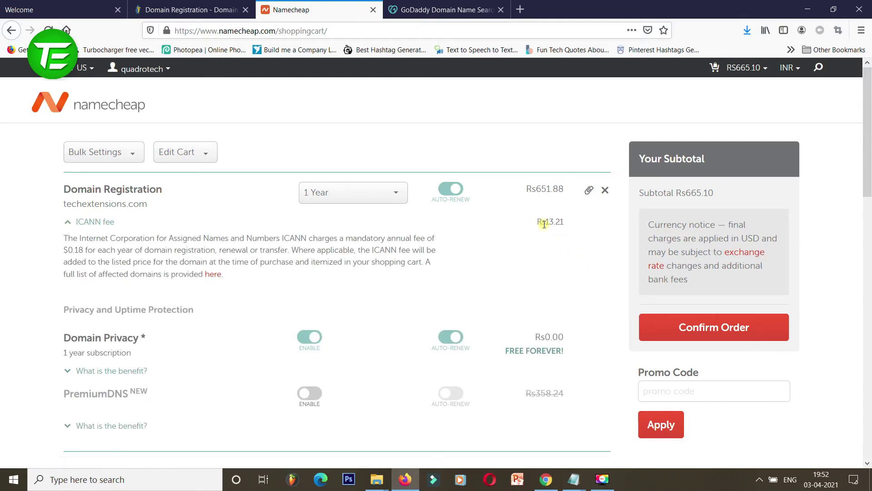
left_click_drag(545, 224, 559, 224)
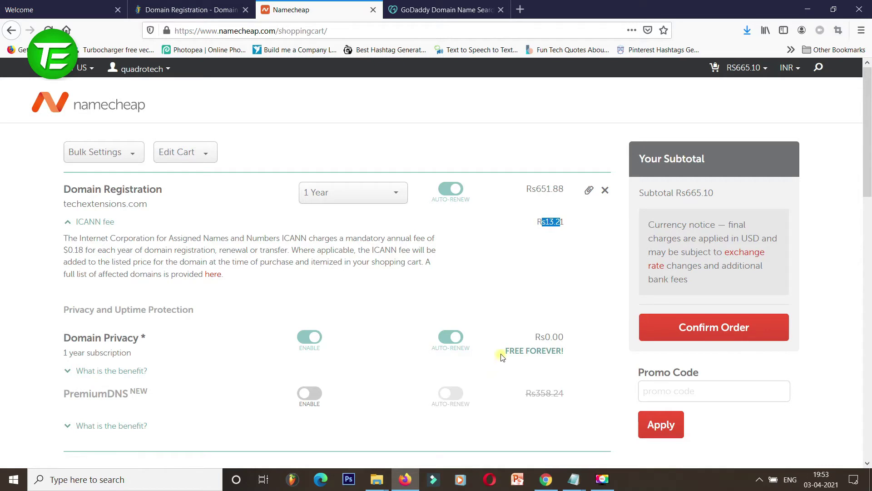
left_click_drag(503, 351, 566, 353)
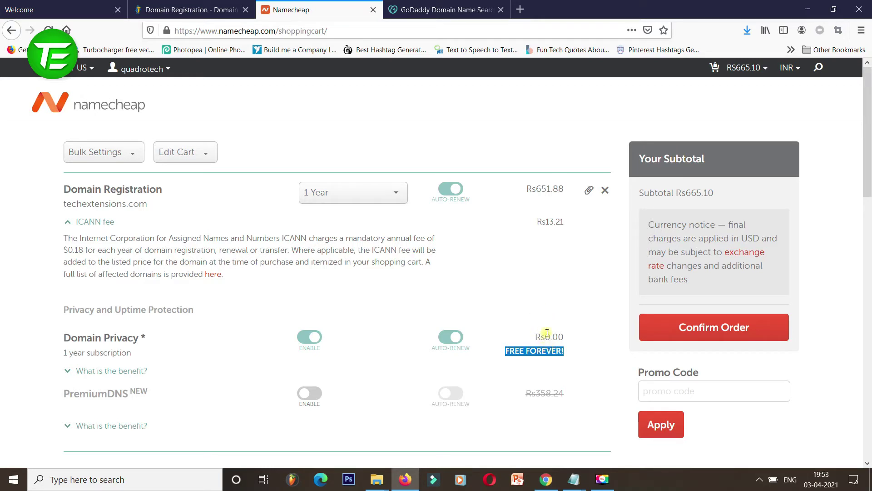
left_click_drag(546, 223, 572, 226)
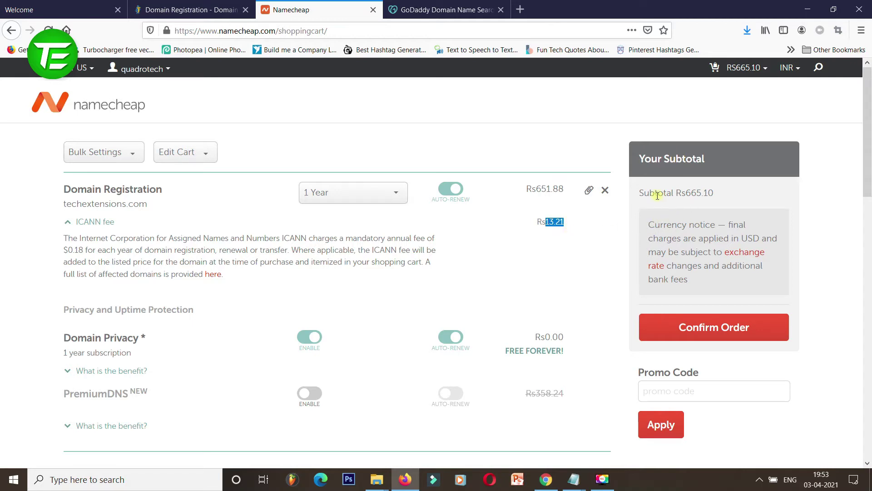
left_click_drag(658, 192, 715, 195)
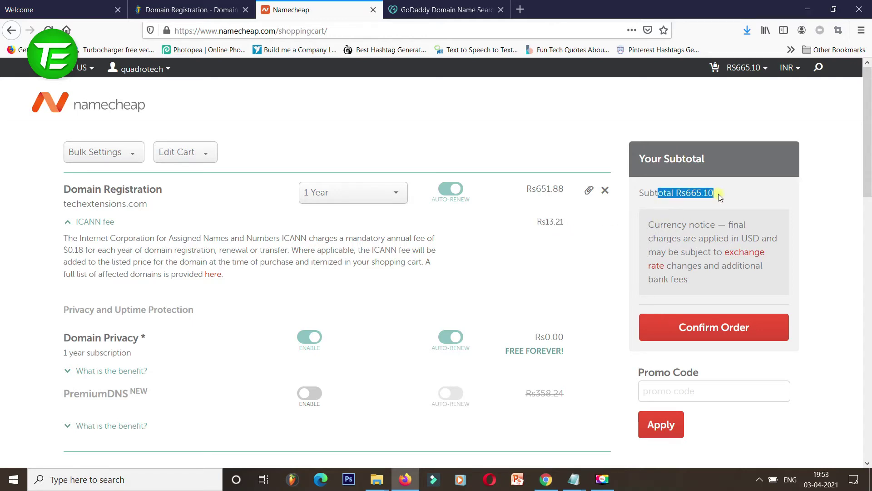
- Add techextensions.com to the HostGator cart and continue to checkout without the hosting or email add-ons
left_click(188, 6)
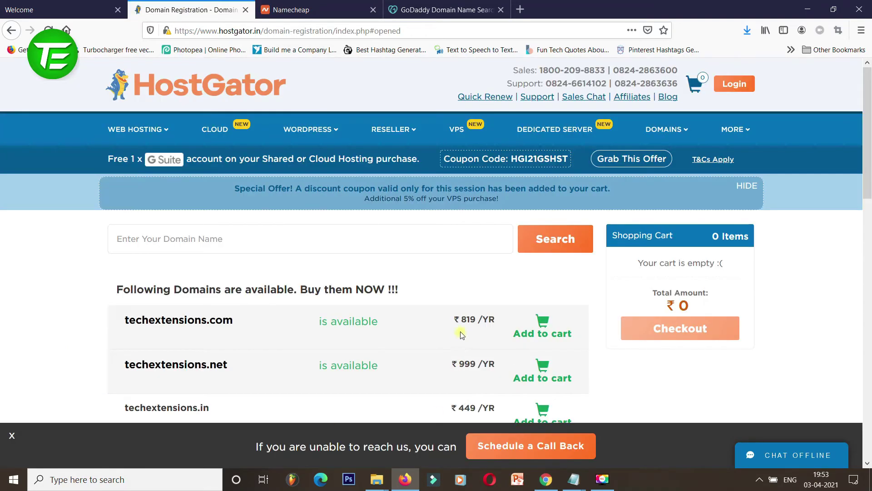
left_click(540, 337)
left_click(668, 333)
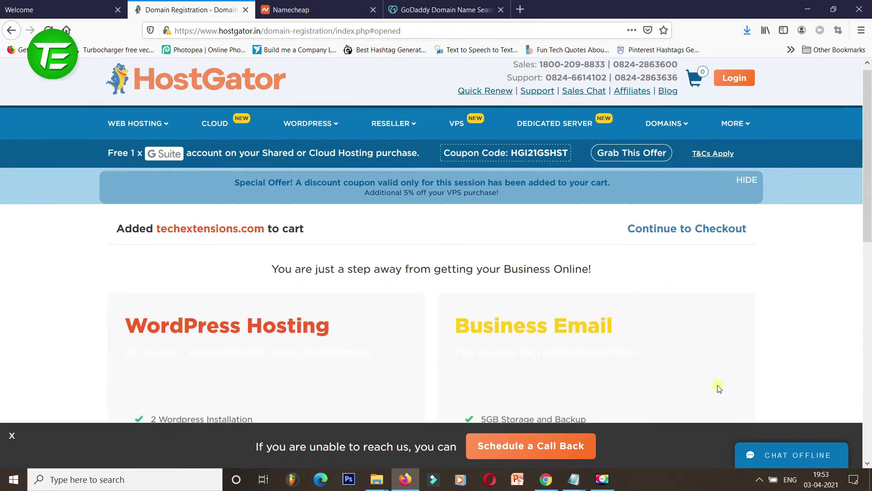
scroll(718, 387, "down", 3)
scroll(713, 375, "down", 5)
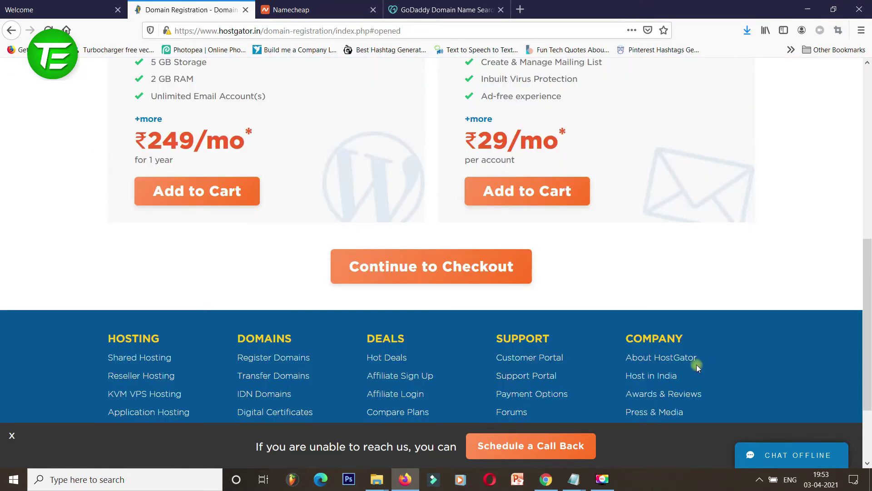
left_click(514, 269)
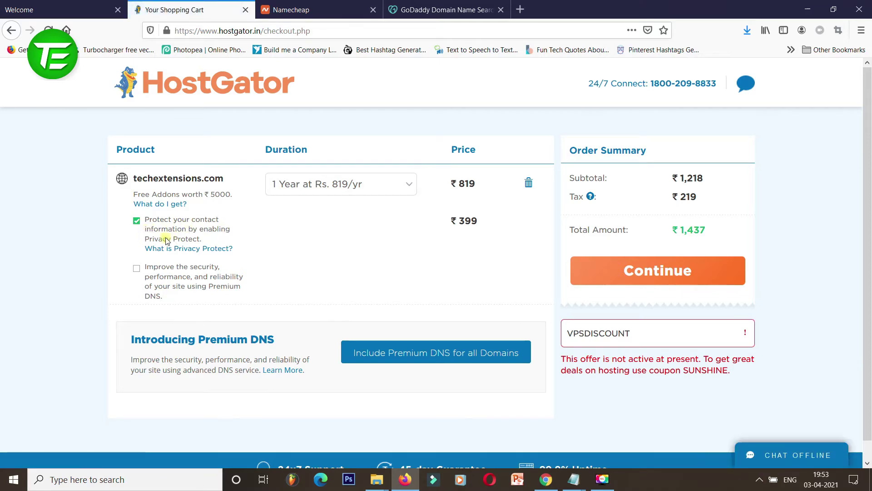
- Remove Privacy Protect from techextensions.com in the HostGator cart and check the total amount, after glancing at the GoDaddy and Namecheap offers
left_click(443, 10)
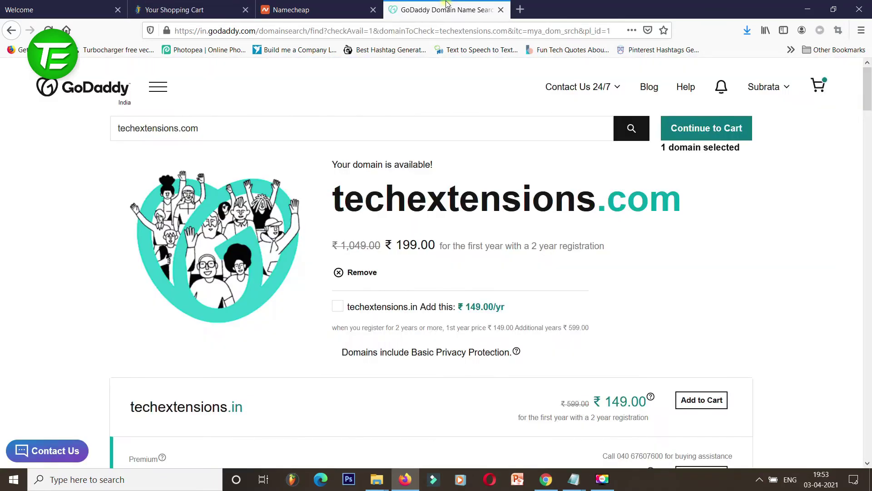
left_click(323, 10)
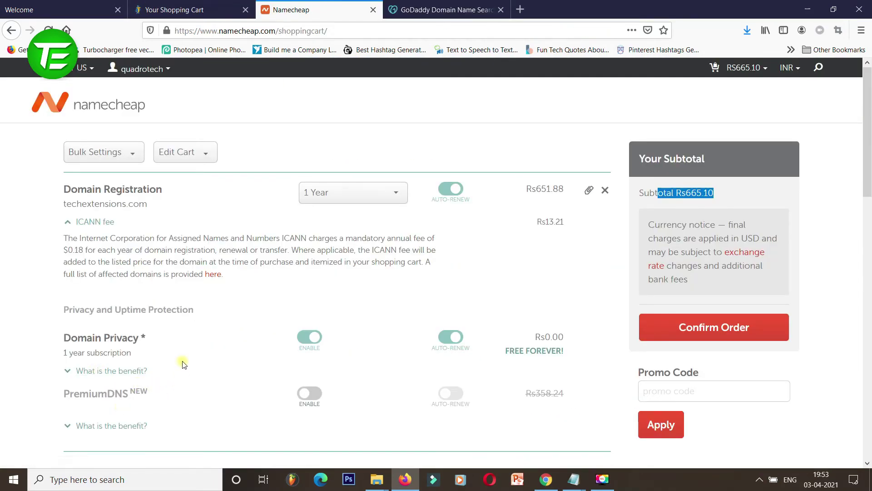
left_click(209, 11)
left_click(633, 81)
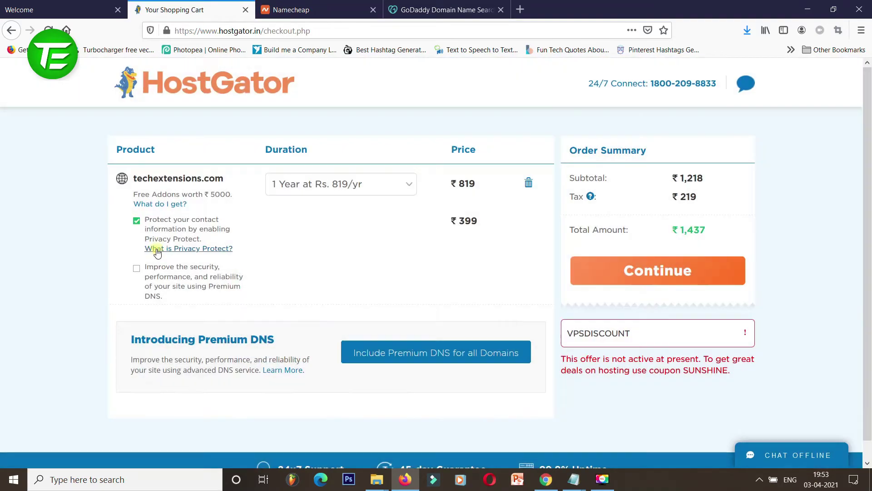
left_click(135, 221)
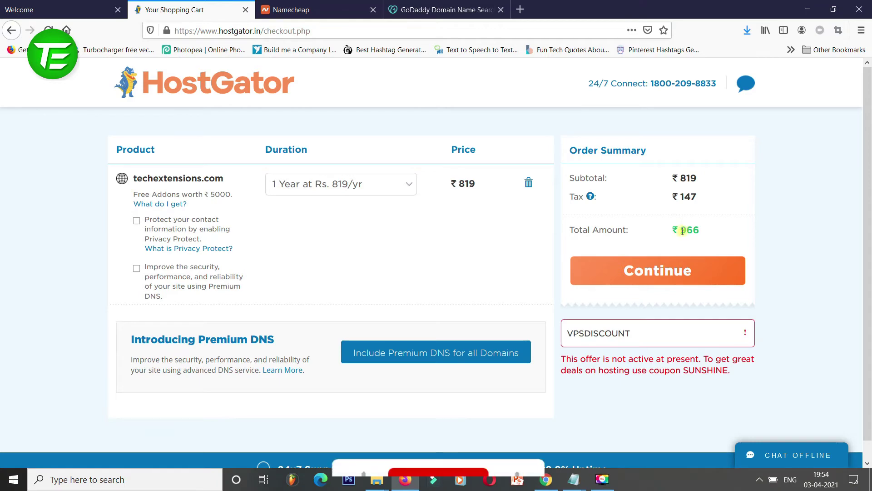
double_click(697, 231)
- Compare the techextensions.com cart totals on Namecheap, GoDaddy and HostGator, dismissing the GoDaddy survey and opening its basket
key("ctrl+Tab")
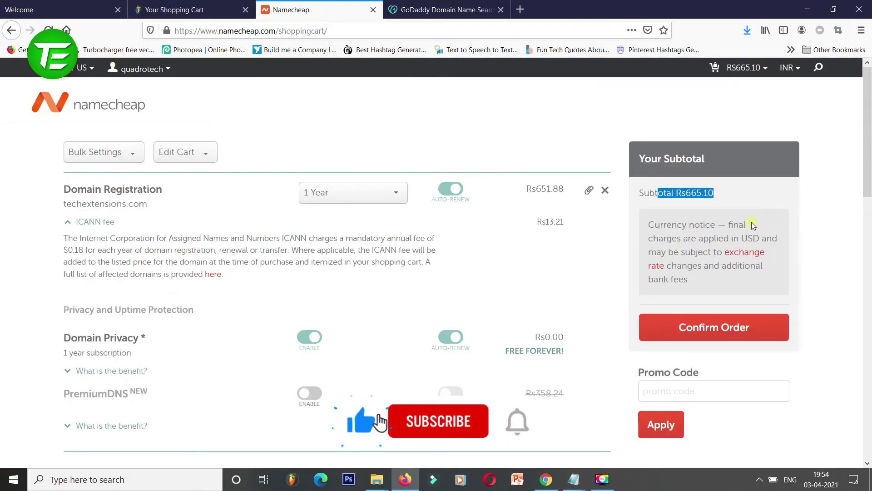
left_click(738, 205)
key("ctrl+Tab")
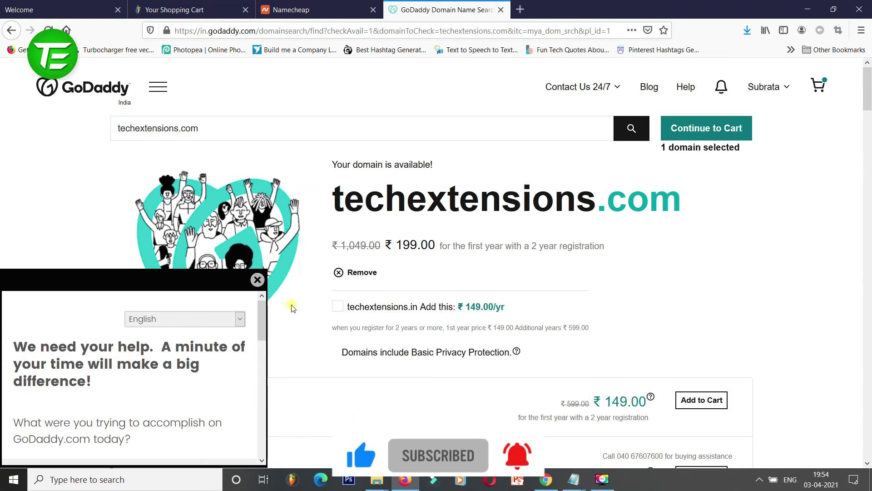
left_click(257, 279)
left_click(818, 86)
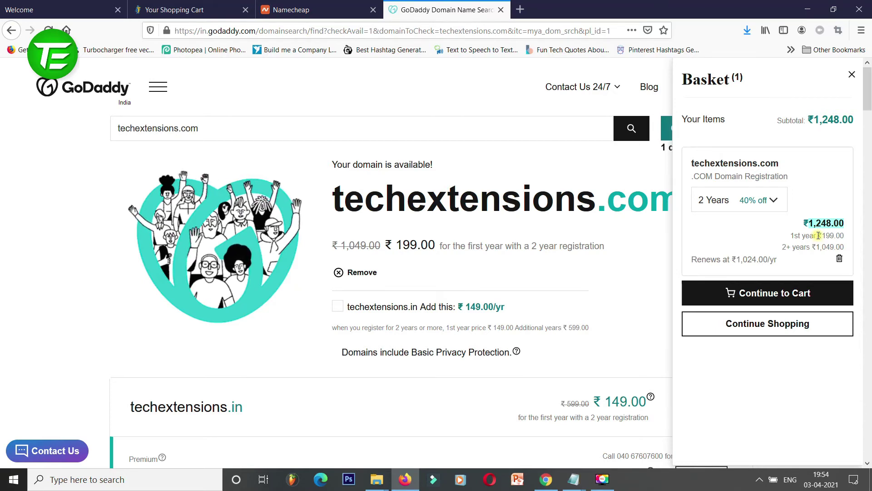
left_click(303, 8)
left_click(212, 9)
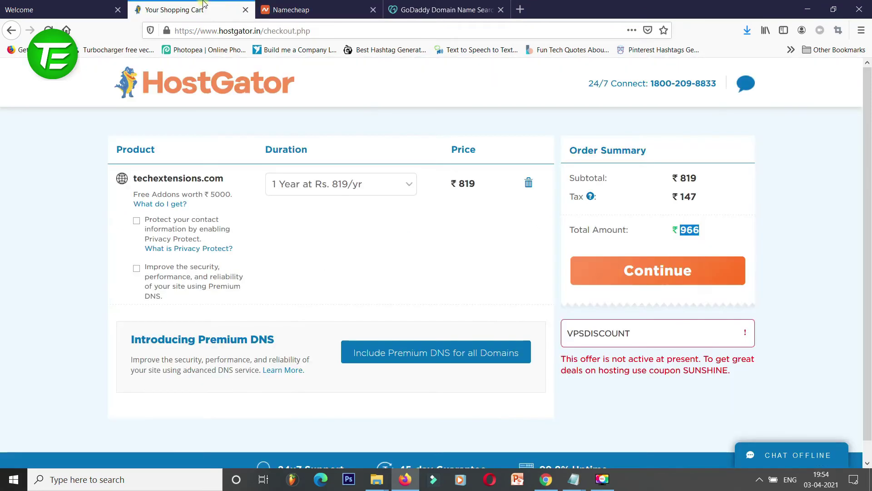
- Confirm the Namecheap cart for techextensions.com and review the order items and PayPal payment option
left_click(311, 7)
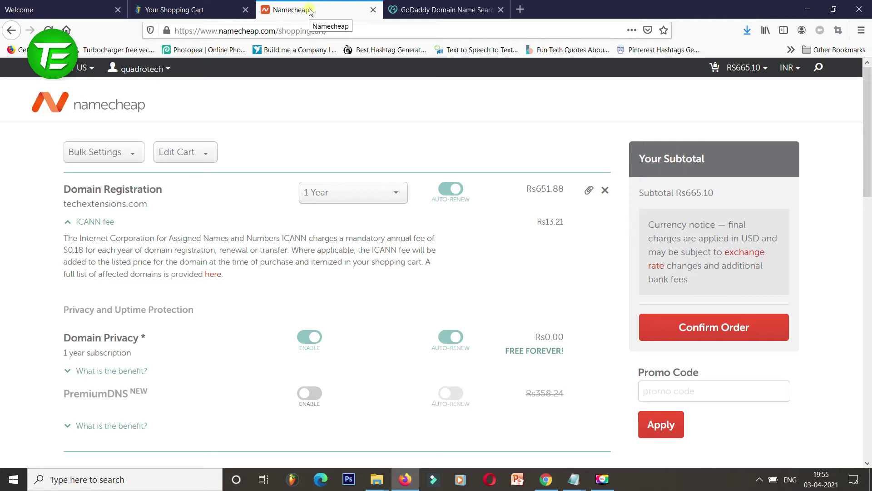
left_click(722, 335)
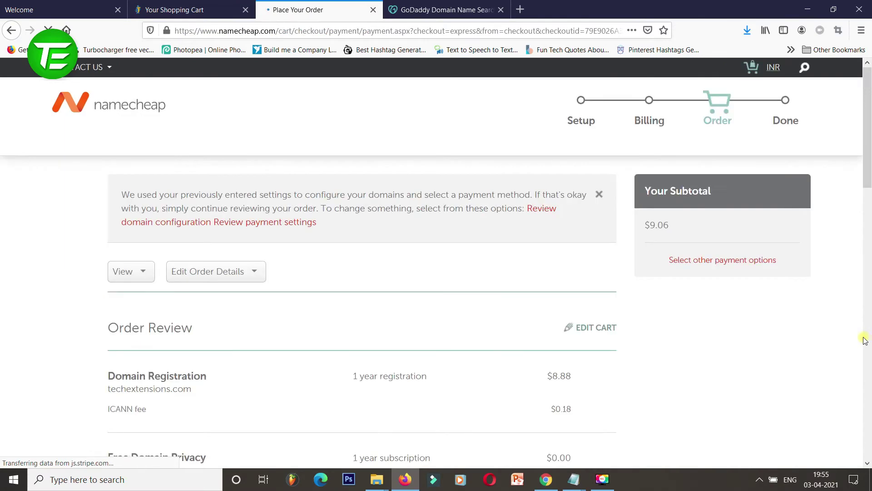
scroll(832, 352, "down", 3)
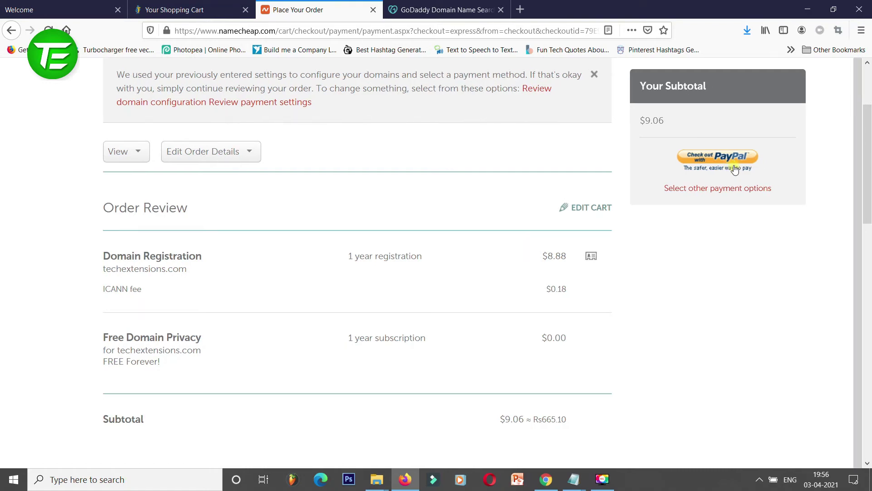
- Revisit the GoDaddy result for techextensions.com and the HostGator shopping cart for a last comparison
left_click(445, 9)
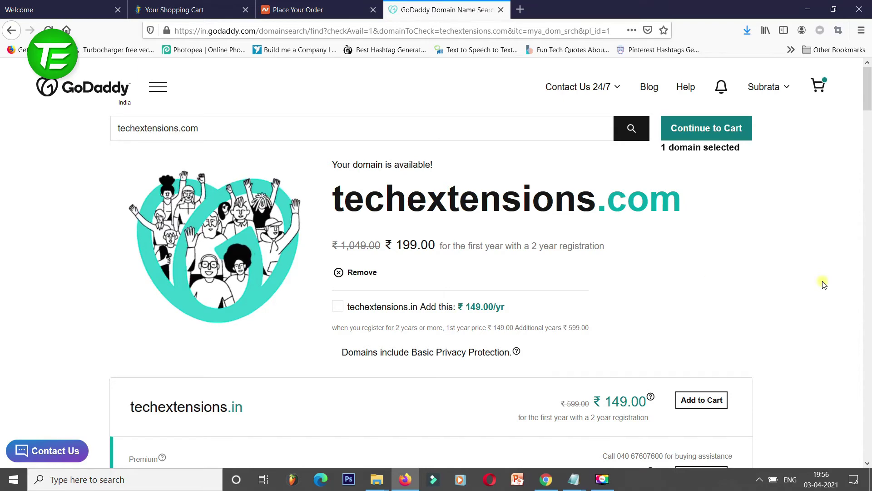
left_click(175, 10)
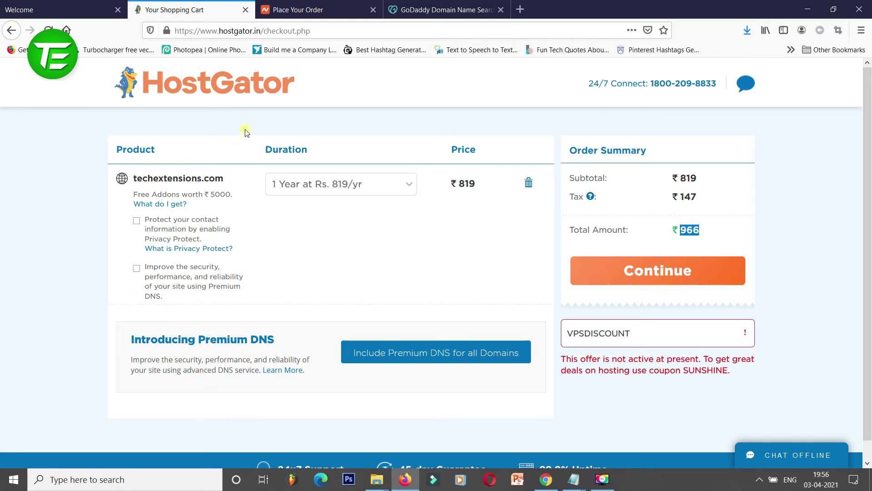
- Glance at the Namecheap and GoDaddy pages once more, then clear the coupon code from the HostGator cart
left_click(302, 9)
left_click(415, 7)
left_click(174, 9)
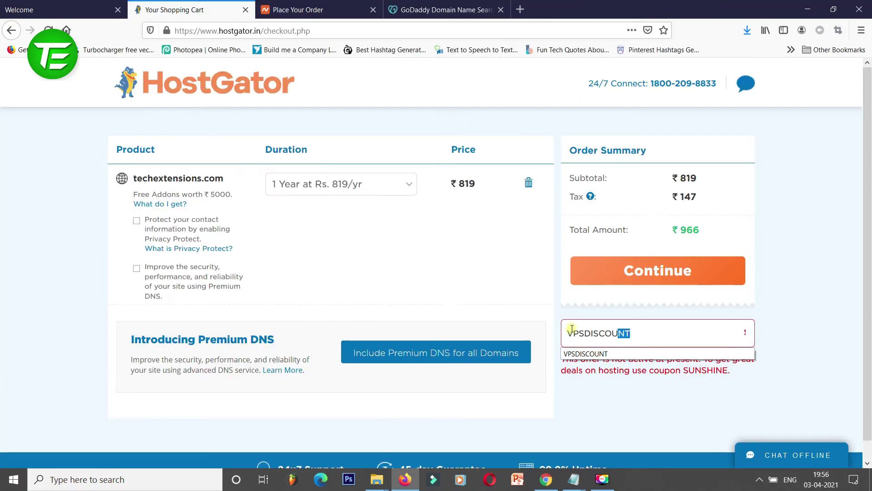
left_click_drag(611, 333, 568, 333)
key("BackSpace")
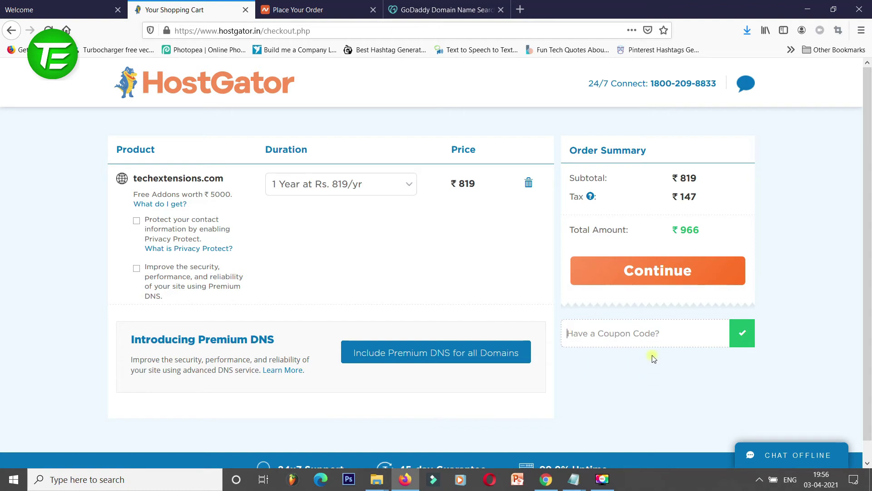
left_click(645, 339)
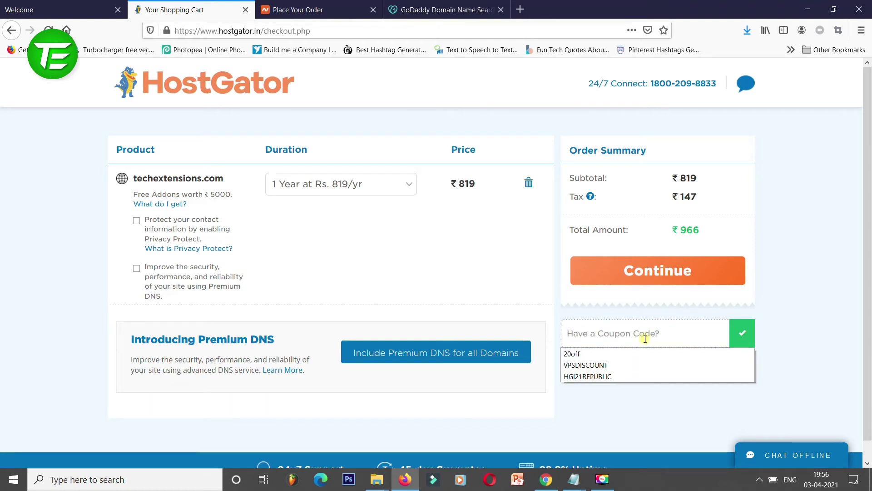
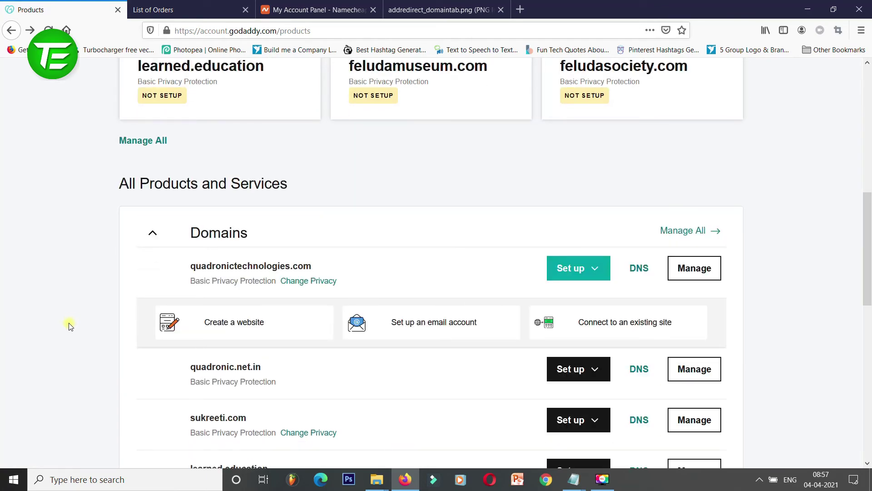
- Open the management settings of sukreeti.com from the GoDaddy product list and go to its DNS management
scroll(69, 325, "down", 9)
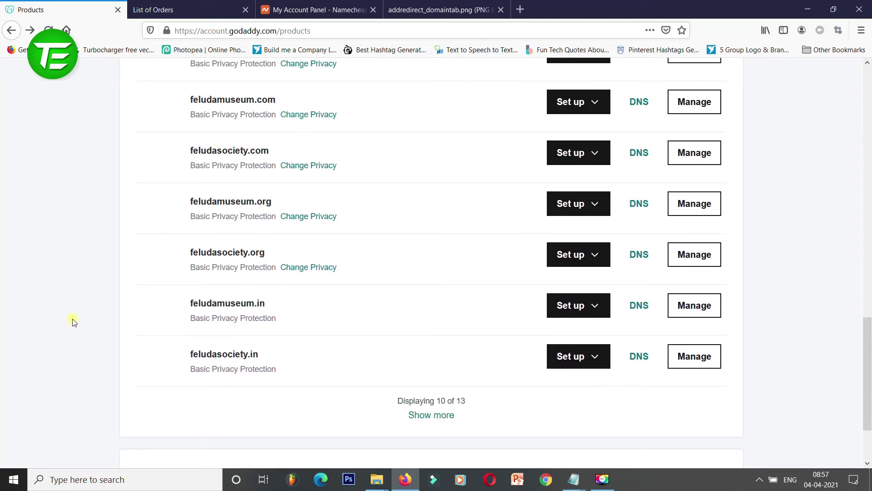
scroll(72, 322, "up", 6)
left_click(689, 240)
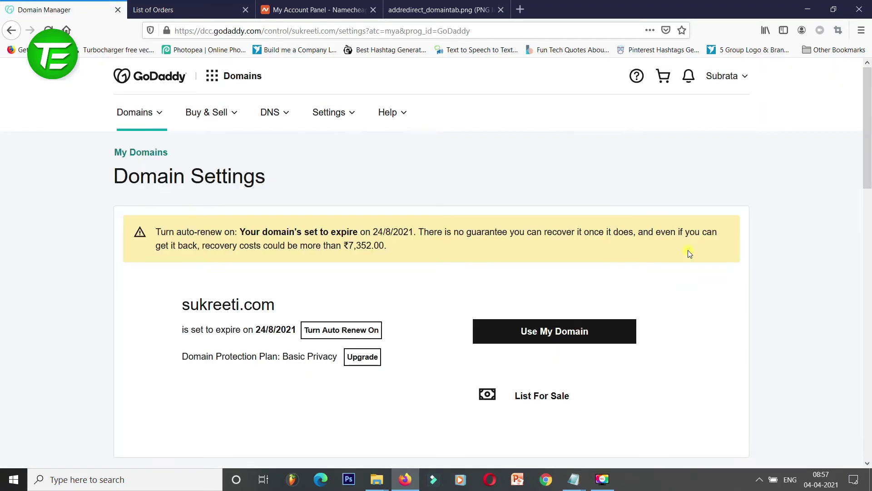
scroll(738, 282, "down", 10)
scroll(738, 282, "down", 12)
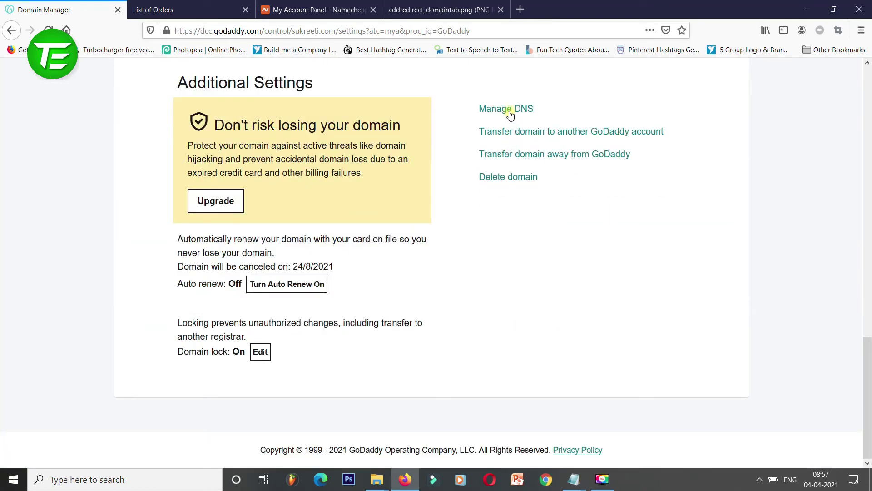
left_click(509, 113)
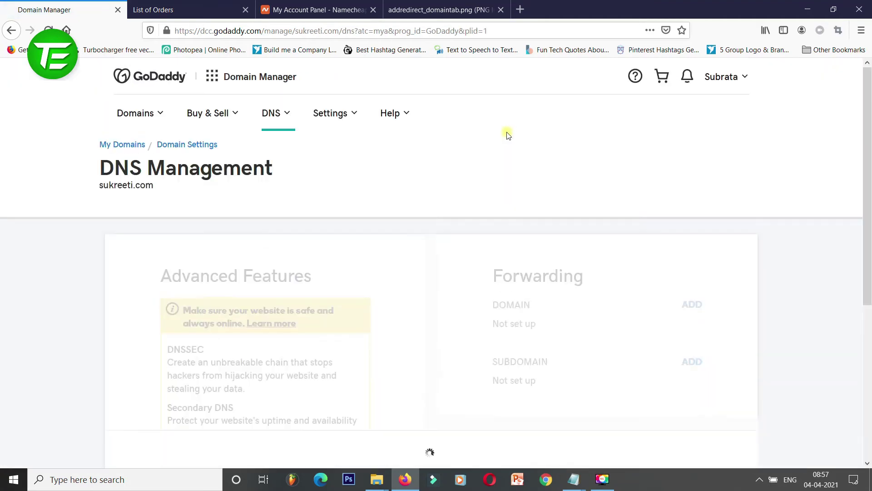
- Fill in a new domain forwarding for sukreeti.com with google.com as the destination and preview the target site
scroll(527, 148, "down", 4)
scroll(529, 149, "down", 10)
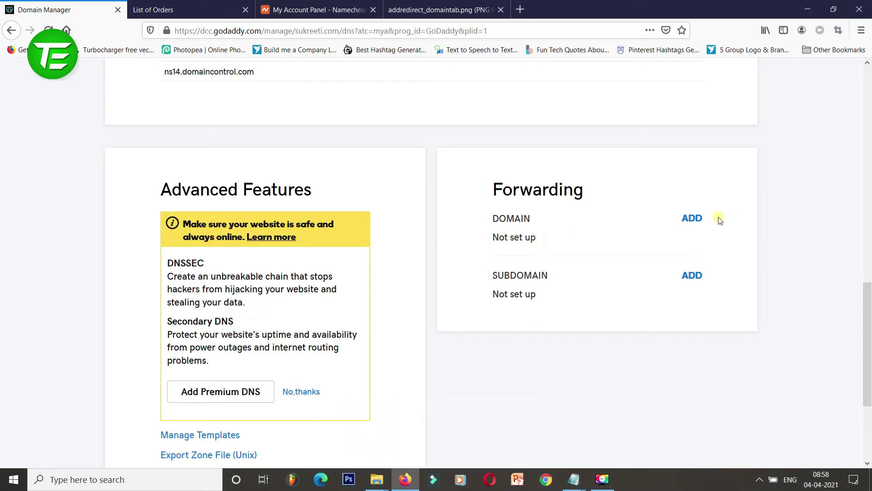
left_click(694, 220)
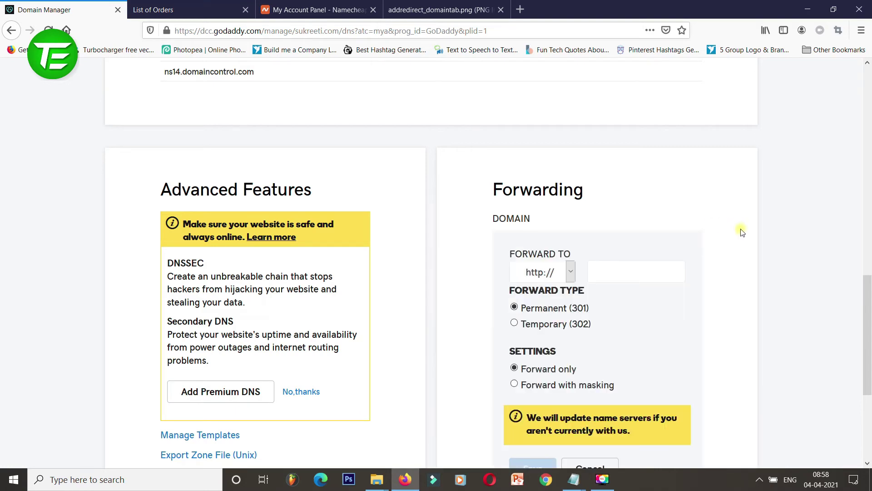
scroll(740, 222, "down", 2)
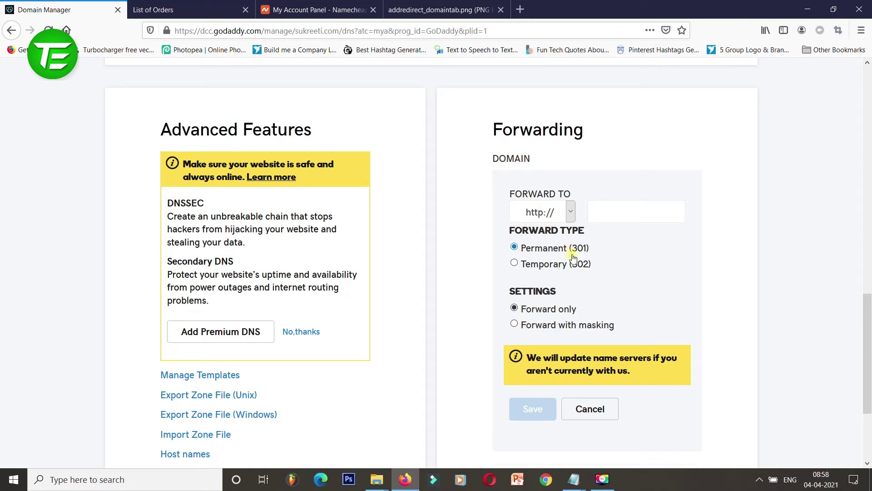
scroll(577, 227, "down", 3)
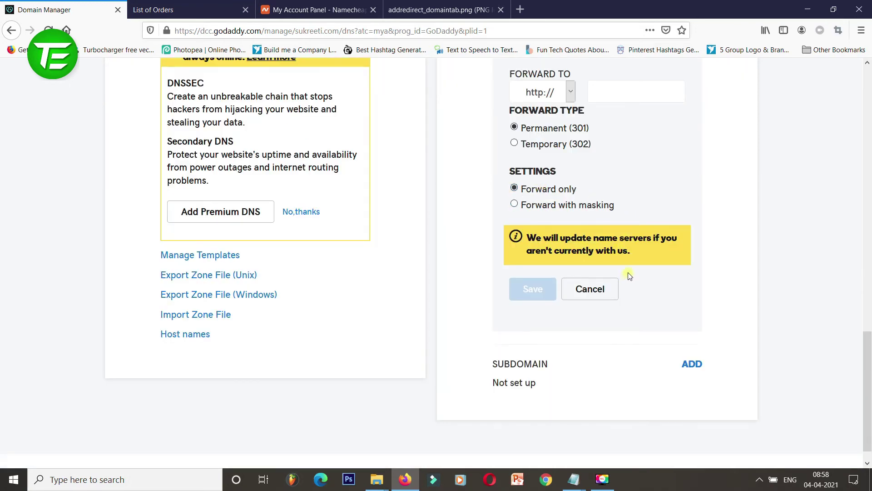
scroll(630, 275, "up", 3)
left_click(631, 213)
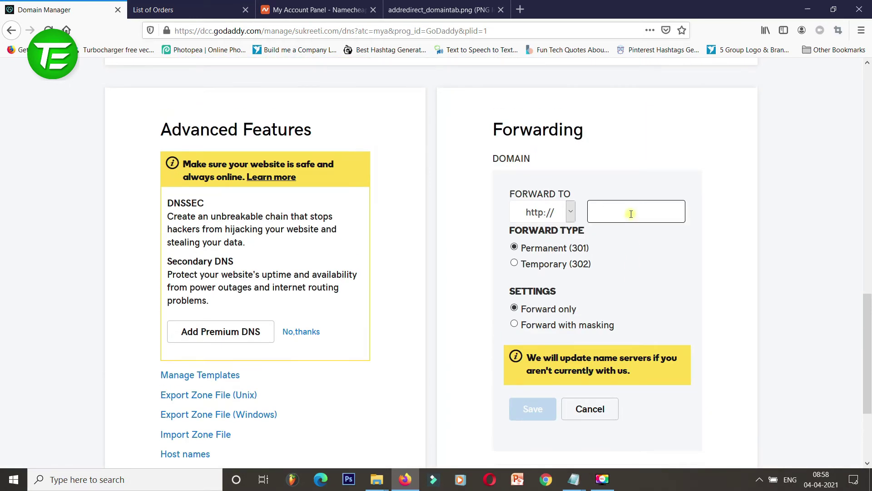
type("g")
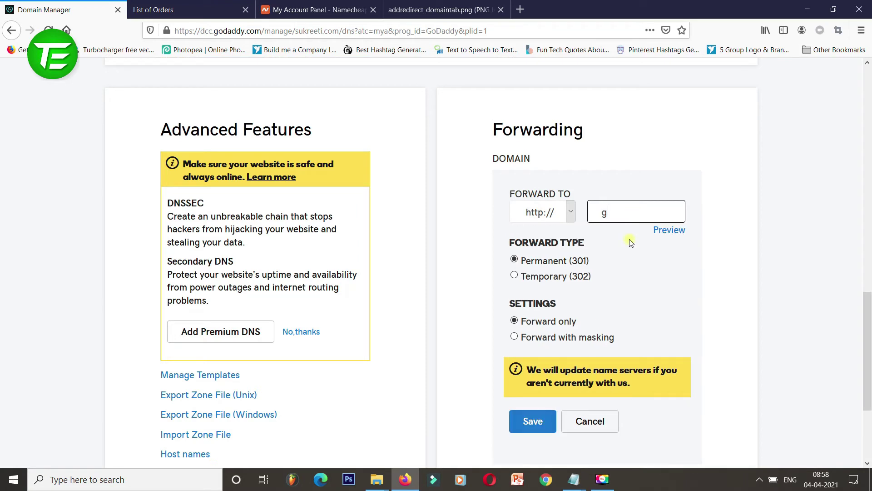
type("oogle.com")
left_click(680, 233)
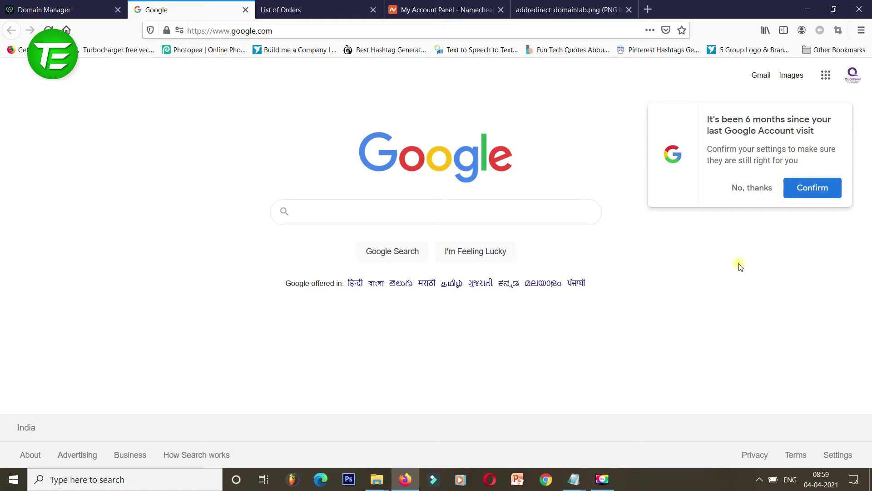
left_click(246, 9)
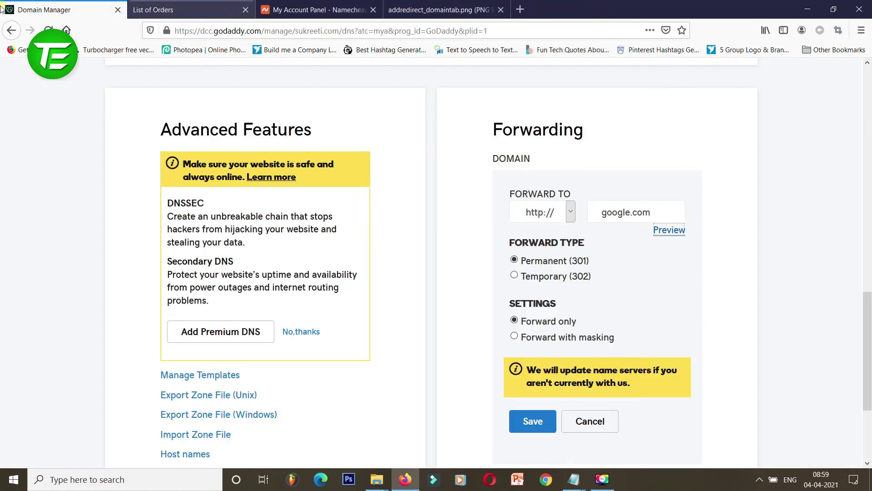
left_click(524, 420)
scroll(416, 333, "up", 10)
scroll(415, 333, "up", 8)
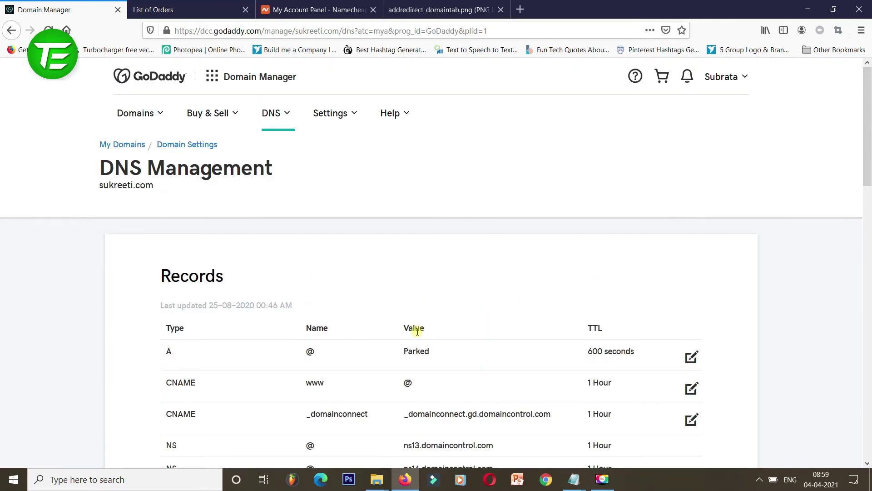
scroll(379, 289, "down", 7)
scroll(381, 295, "down", 10)
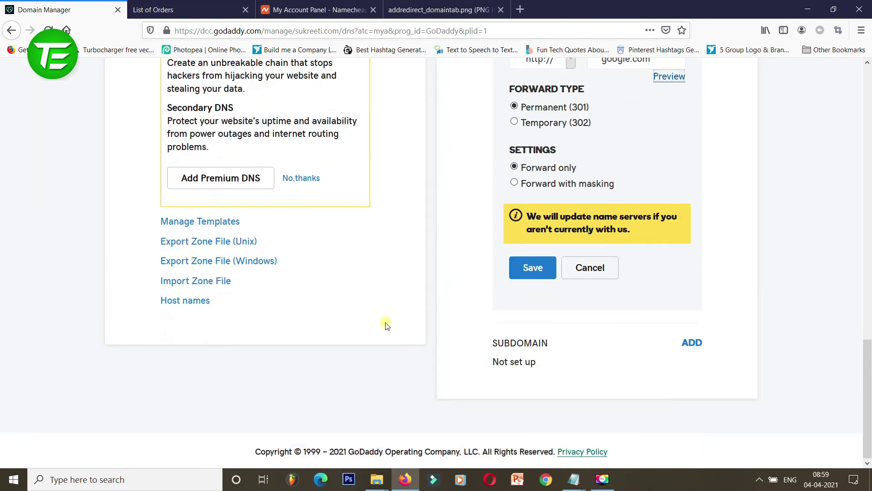
left_click(531, 269)
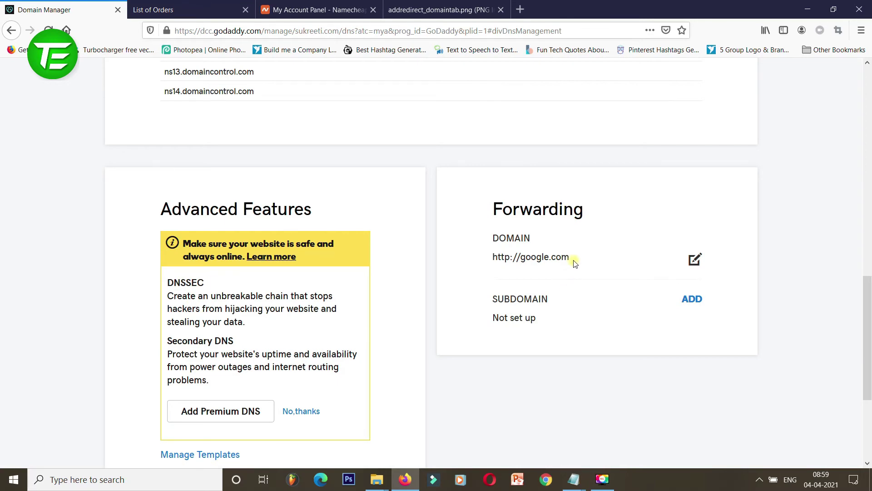
- Test the forwarding by copying the domain name sukreeti.com and visiting it in a new browser tab, then close that tab
scroll(572, 259, "up", 10)
scroll(574, 268, "up", 3)
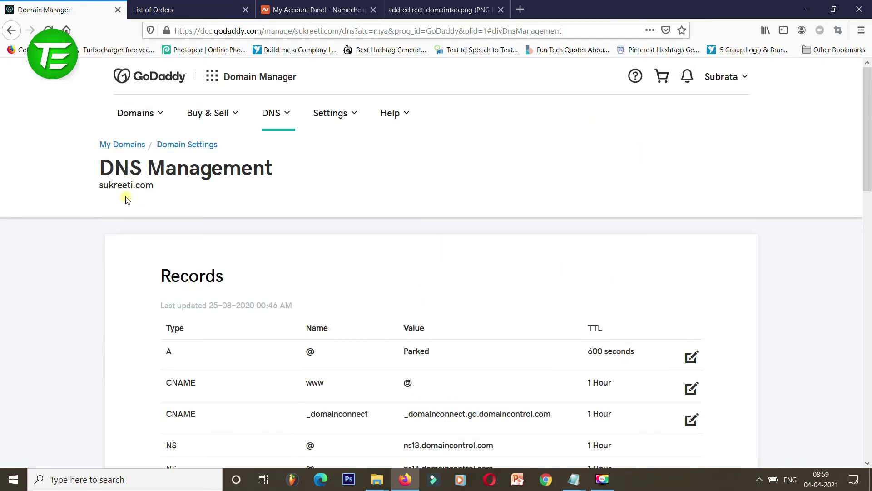
left_click_drag(100, 190, 164, 190)
key("ctrl+c")
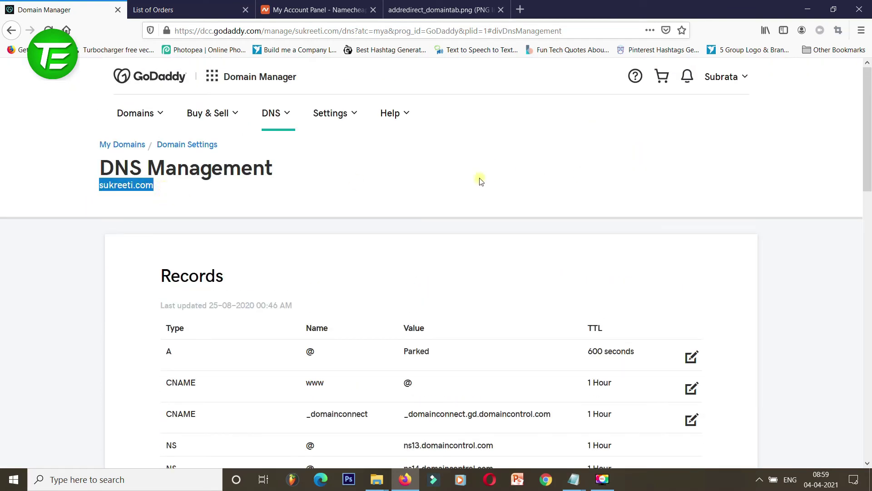
left_click(521, 9)
left_click(529, 37)
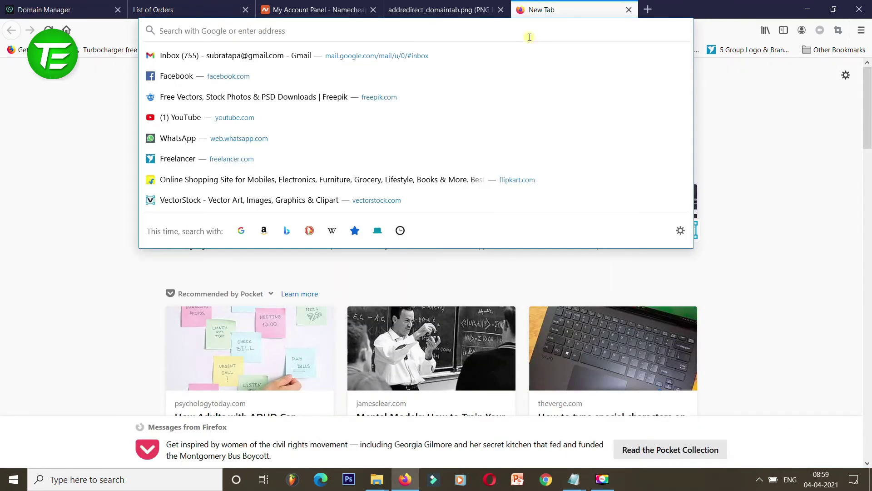
key("ctrl+v")
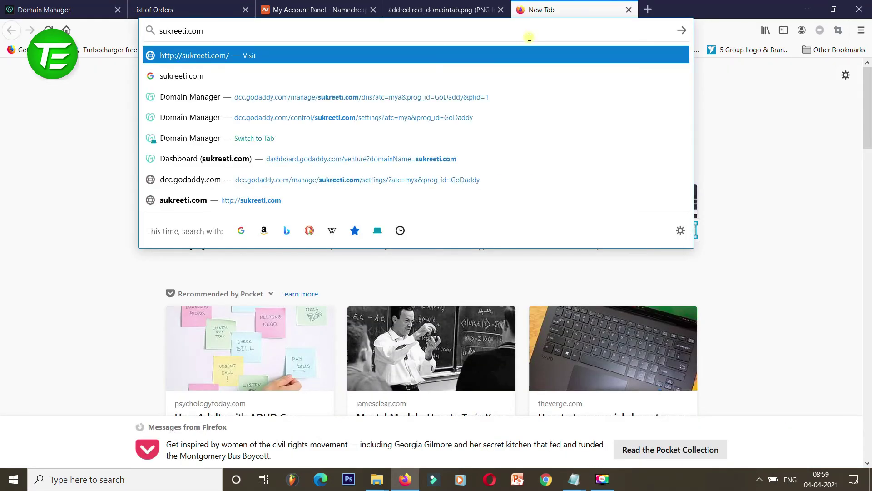
key("Return")
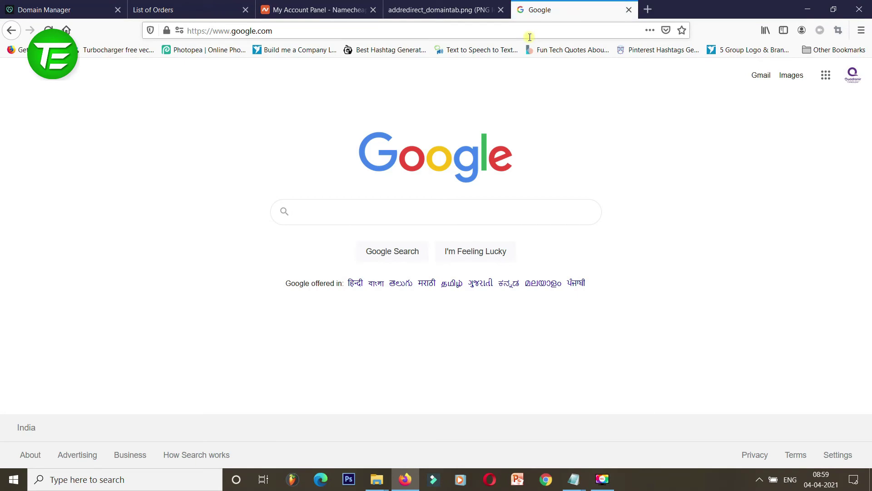
left_click(630, 10)
- Delete the google.com forwarding from sukreeti.com and check the domain's forwarding section
scroll(813, 180, "down", 15)
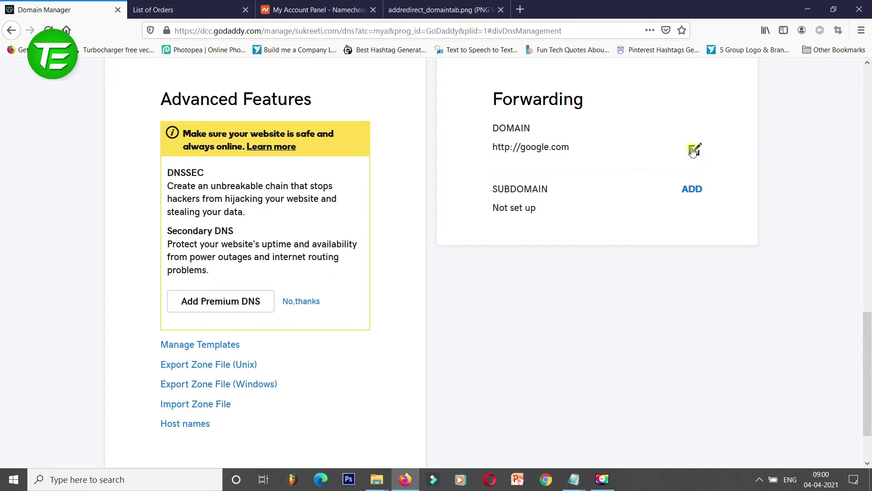
left_click(693, 150)
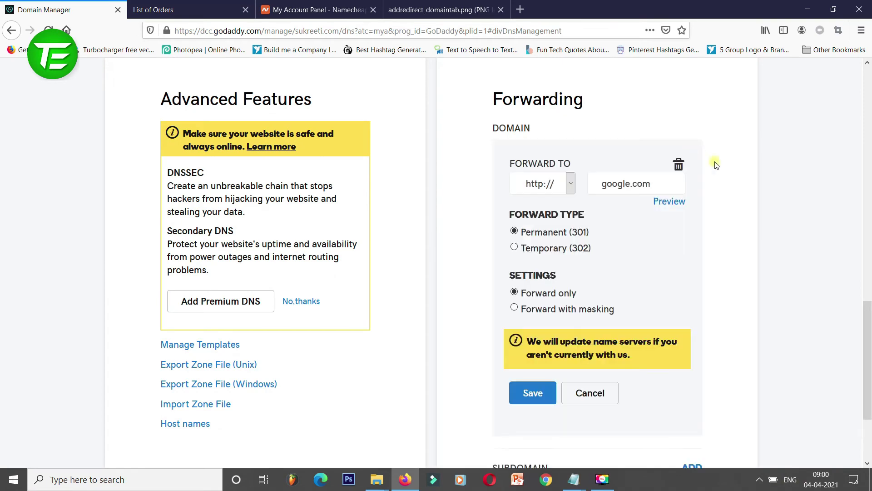
left_click(679, 167)
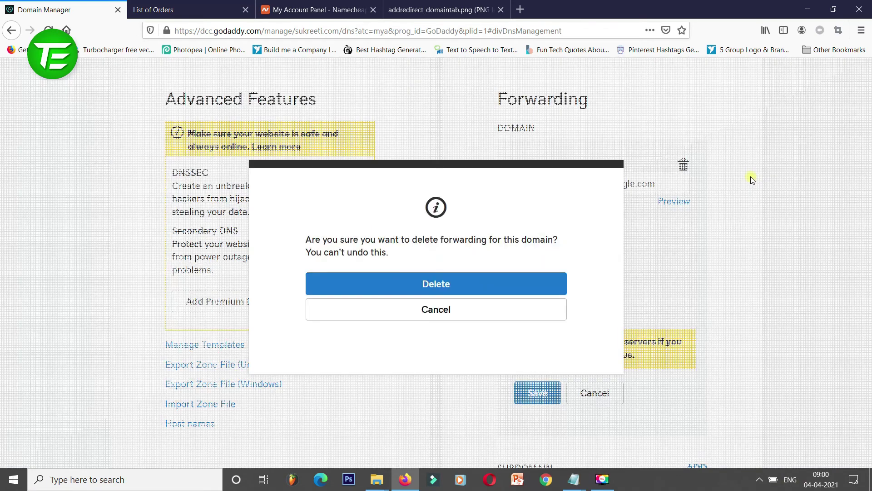
left_click(469, 284)
scroll(750, 262, "up", 10)
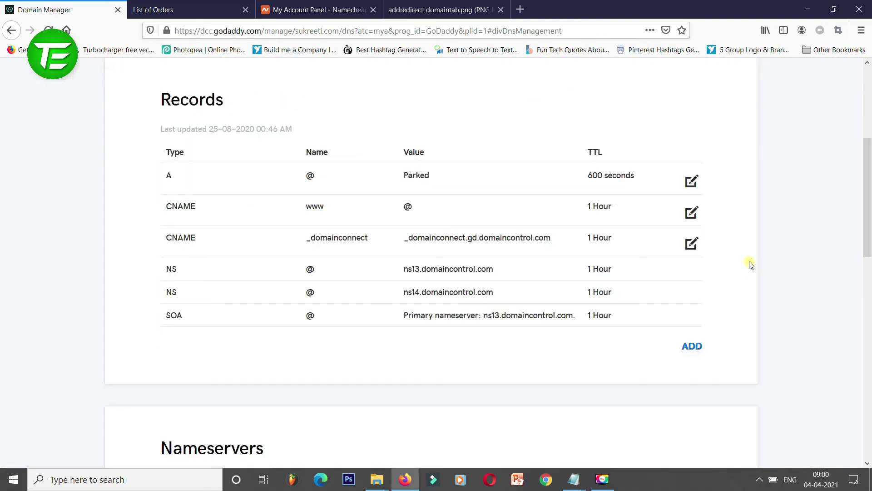
scroll(750, 266, "down", 10)
scroll(613, 209, "up", 2)
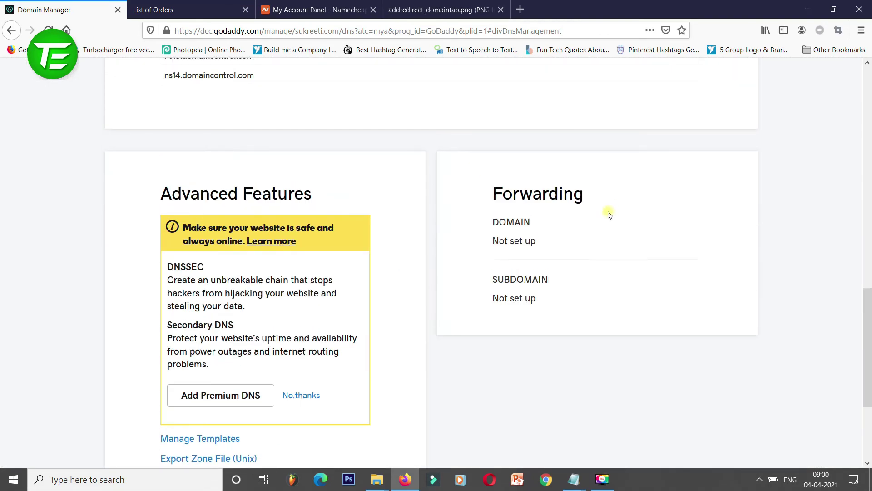
- Open the unlimitedoptions.in domain from the HostGator order list and locate its Domain Forwarding section
left_click(188, 5)
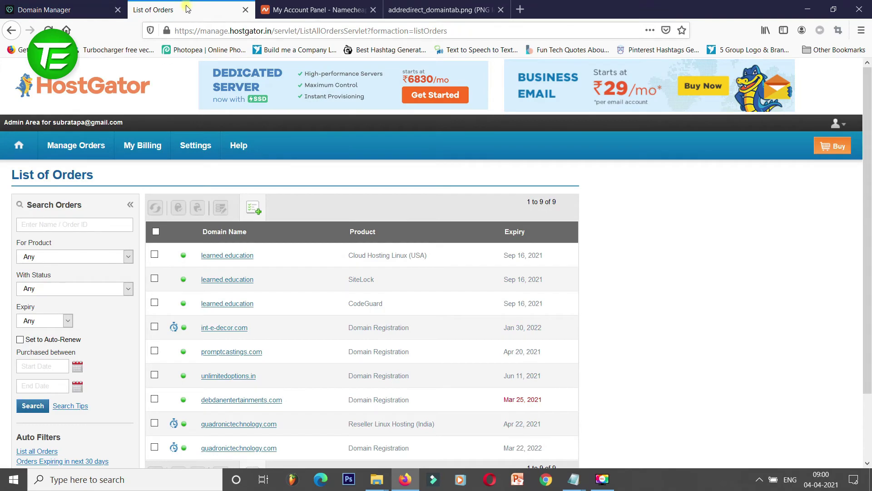
scroll(497, 275, "down", 3)
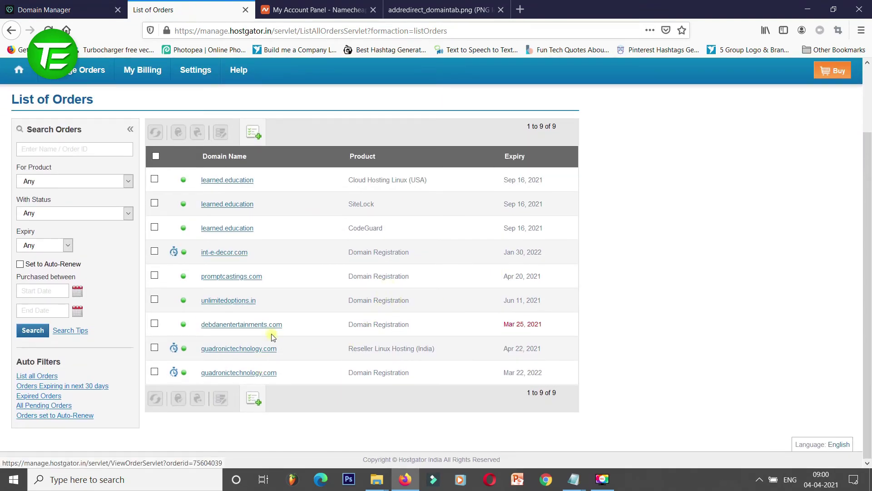
left_click(238, 304)
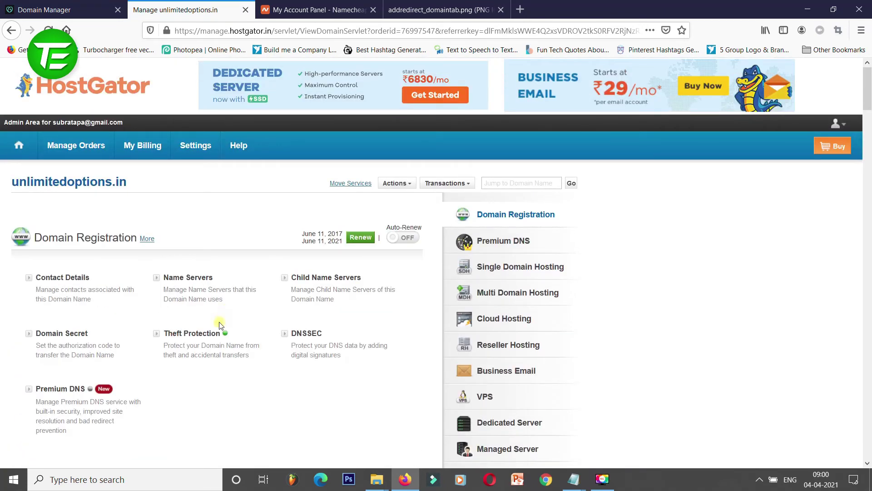
scroll(220, 320, "down", 20)
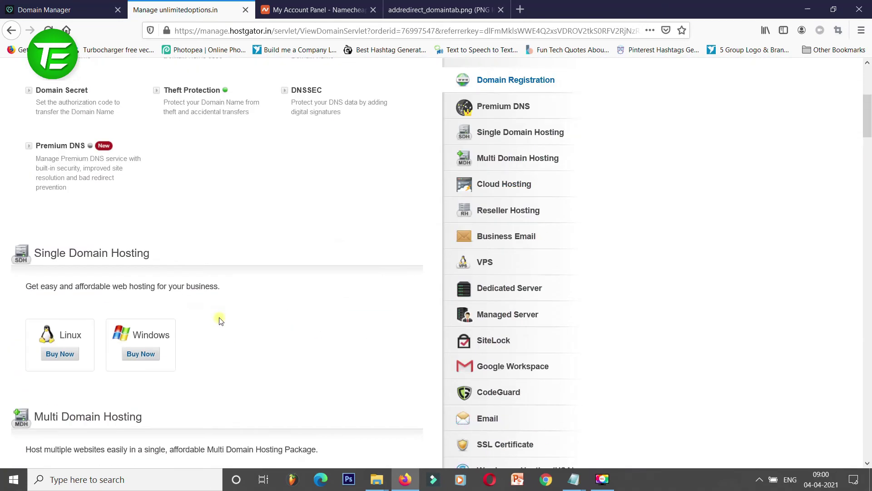
scroll(221, 318, "down", 15)
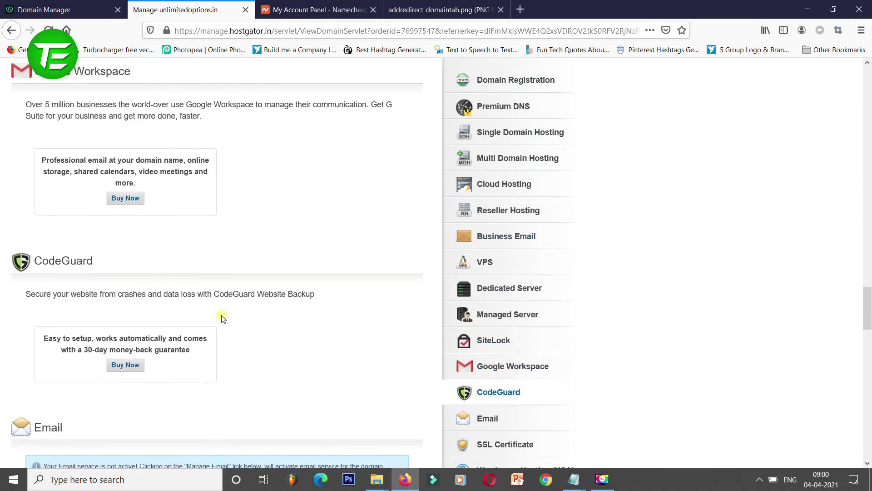
scroll(222, 318, "down", 15)
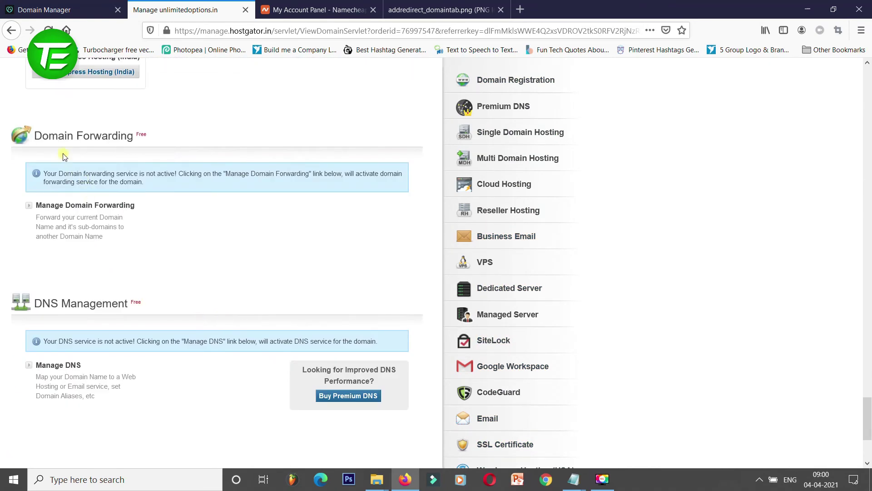
- Try google.com as the forwarding destination for unlimitedoptions.in in HostGator's Domain Forward Service, and close the window without saving
left_click_drag(42, 136, 128, 136)
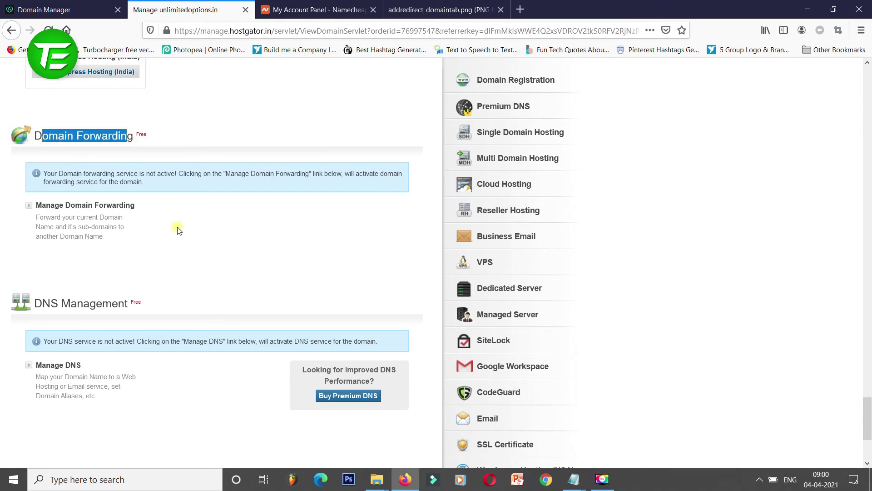
left_click(178, 230)
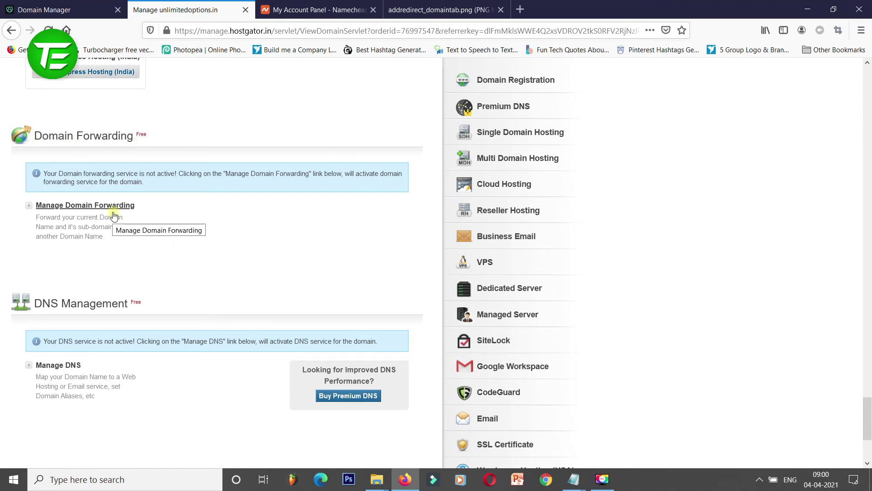
left_click(113, 213)
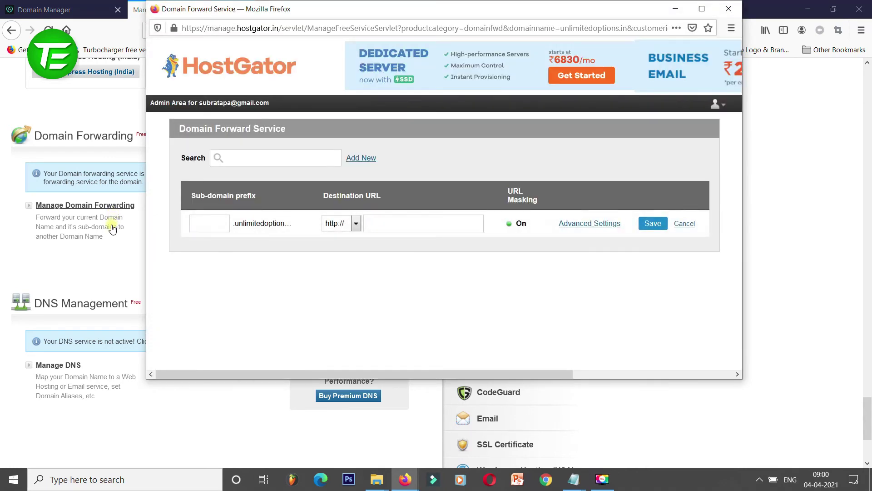
left_click(206, 228)
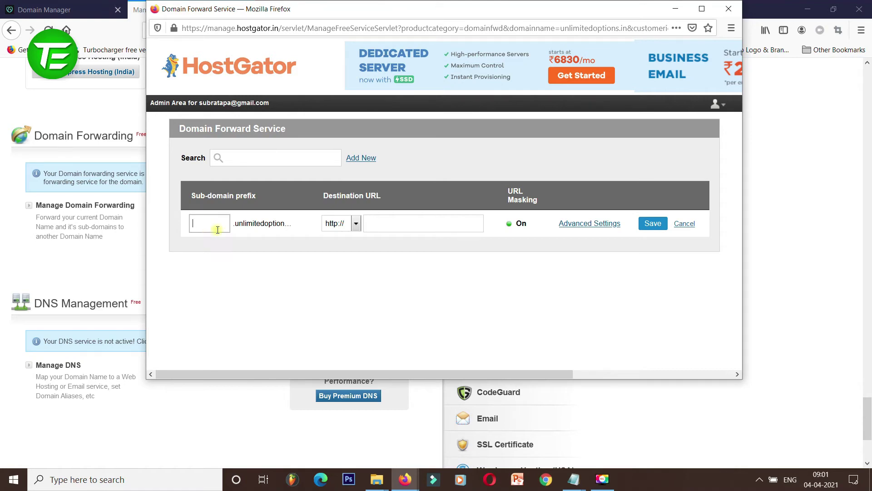
left_click(376, 220)
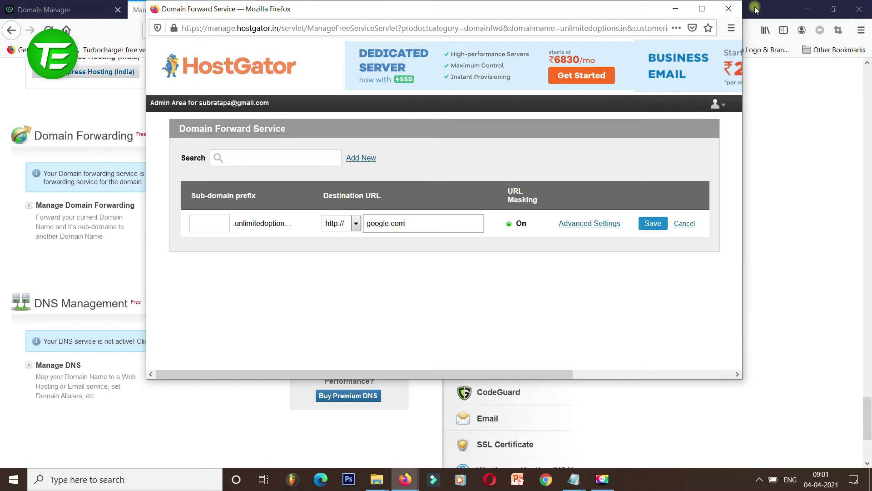
left_click(729, 9)
- Open the management page of technicalextension.com in Namecheap and examine its Redirect Domain section and nameserver options, keeping Namecheap Web Hosting DNS
left_click(304, 6)
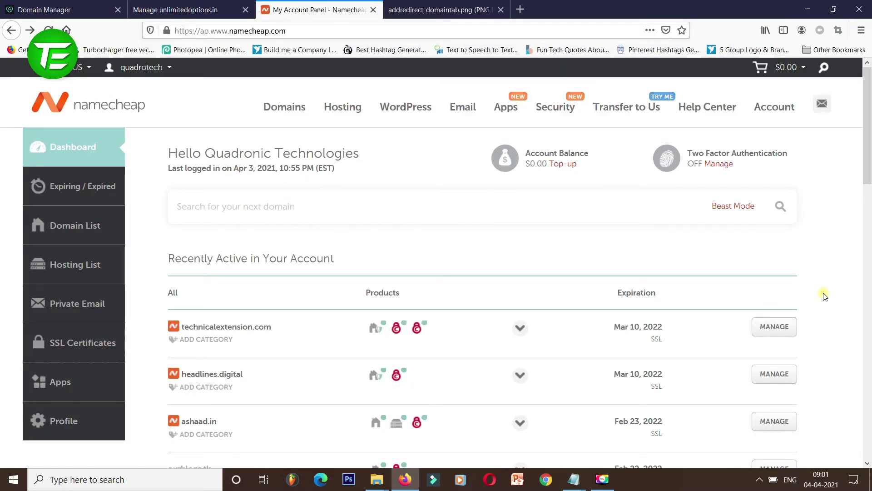
scroll(331, 303, "down", 4)
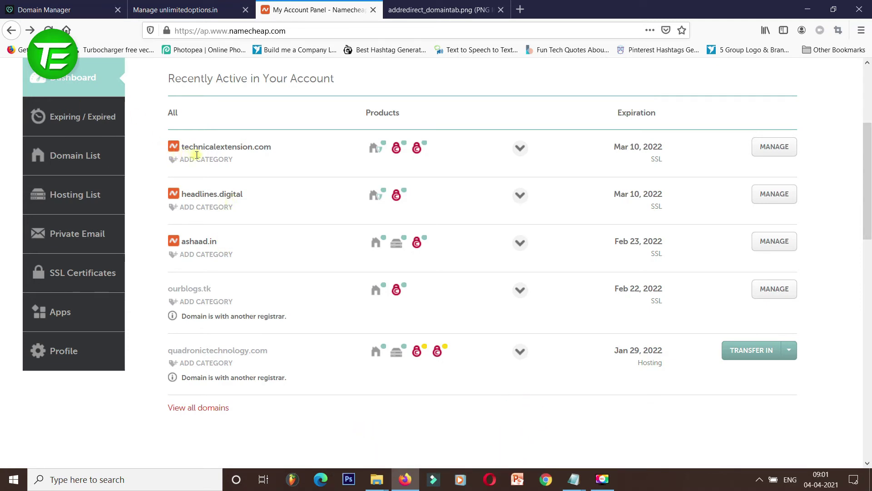
left_click(522, 150)
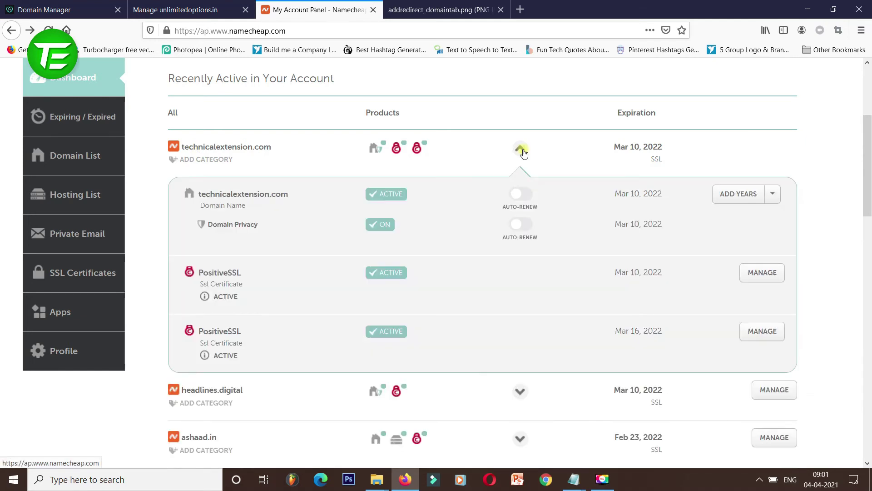
left_click(521, 150)
left_click(775, 146)
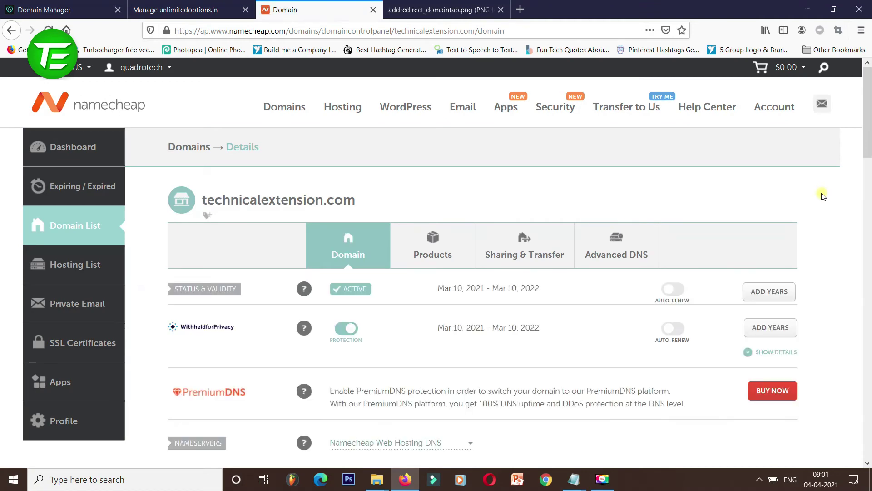
scroll(823, 196, "down", 5)
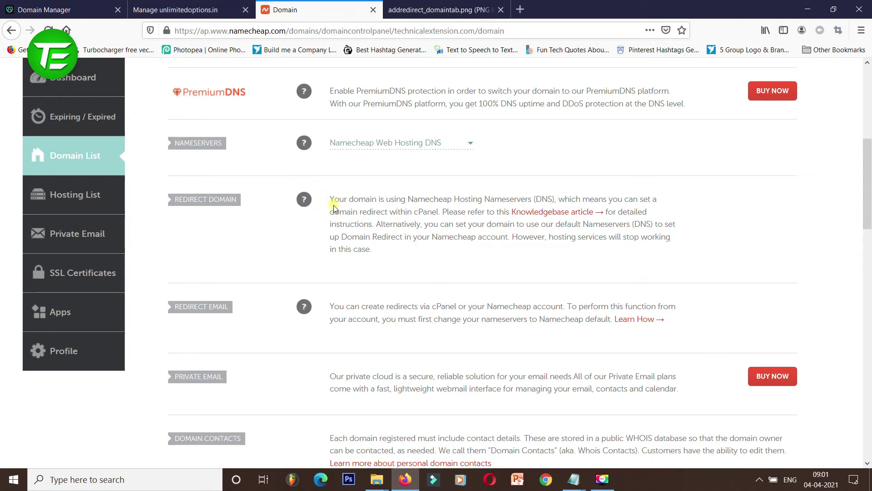
left_click_drag(334, 202, 555, 201)
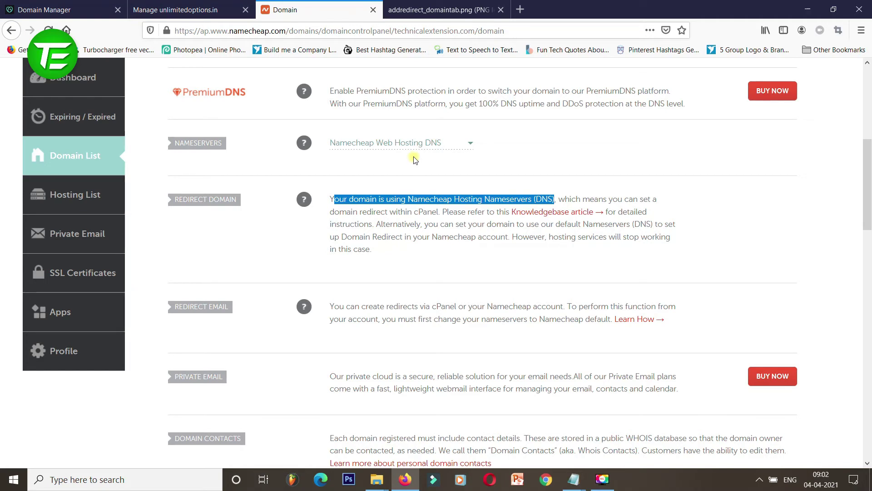
left_click(425, 139)
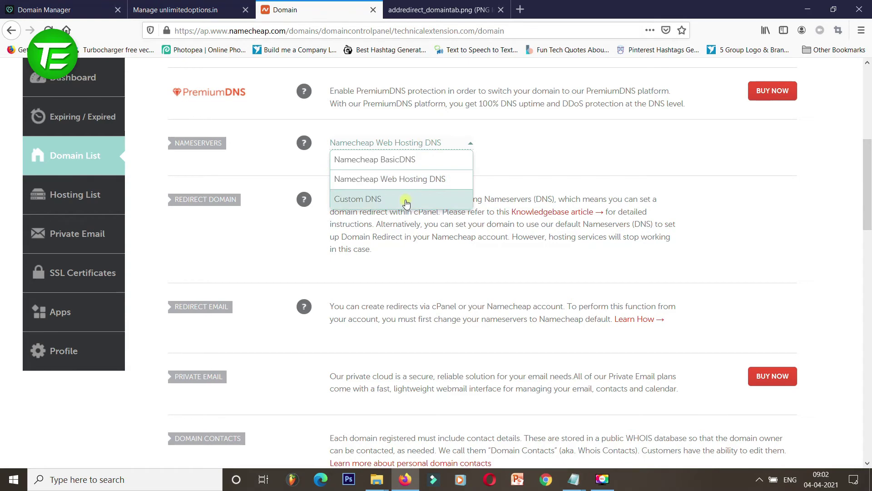
left_click(390, 178)
- View the addredirect_domaintab.png example image and return GoDaddy to its My Domains list
left_click(425, 9)
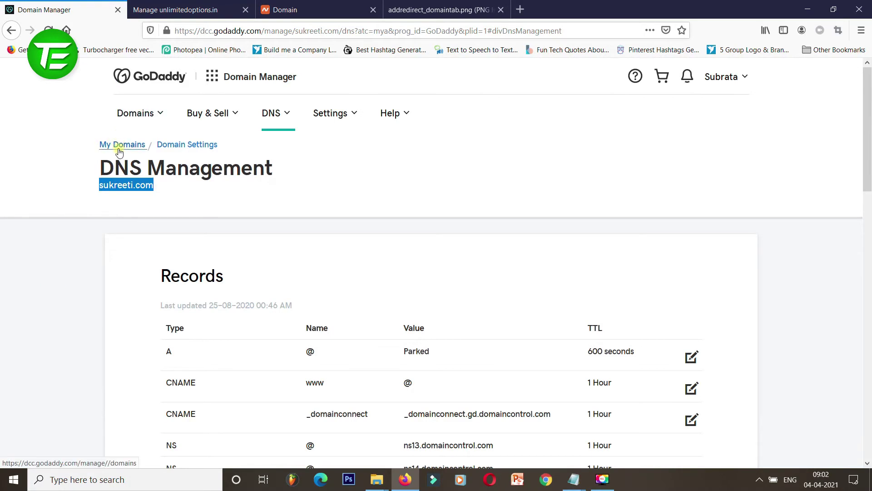
left_click(119, 149)
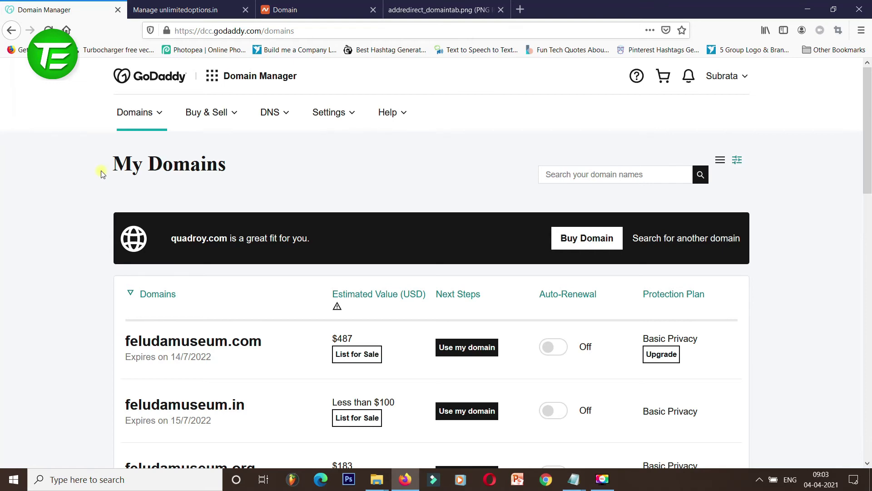
left_click(168, 7)
- Open the Sharing & Transfer page of technicalextension.com in Namecheap and examine the Transfer Out section with the auth code option
left_click(321, 4)
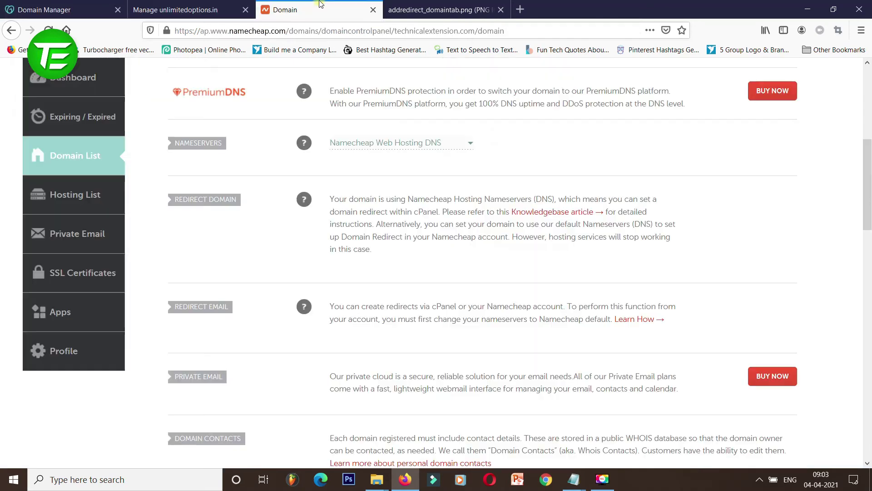
scroll(274, 226, "up", 5)
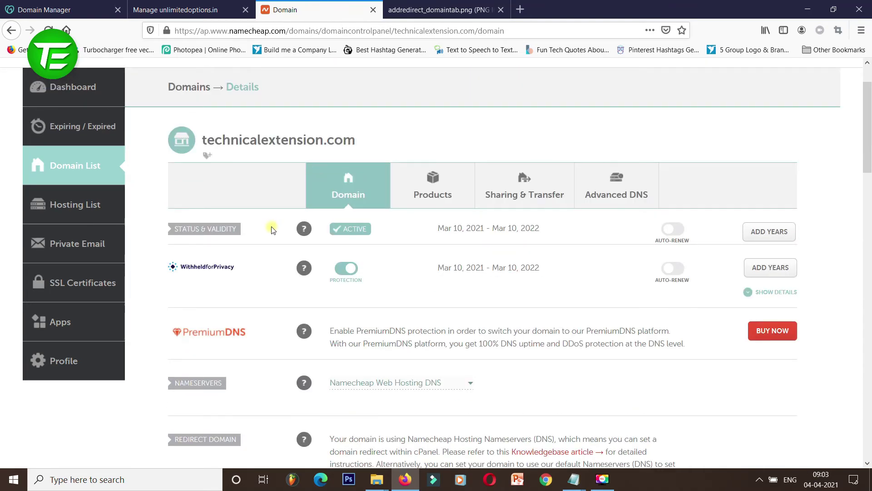
scroll(270, 226, "up", 2)
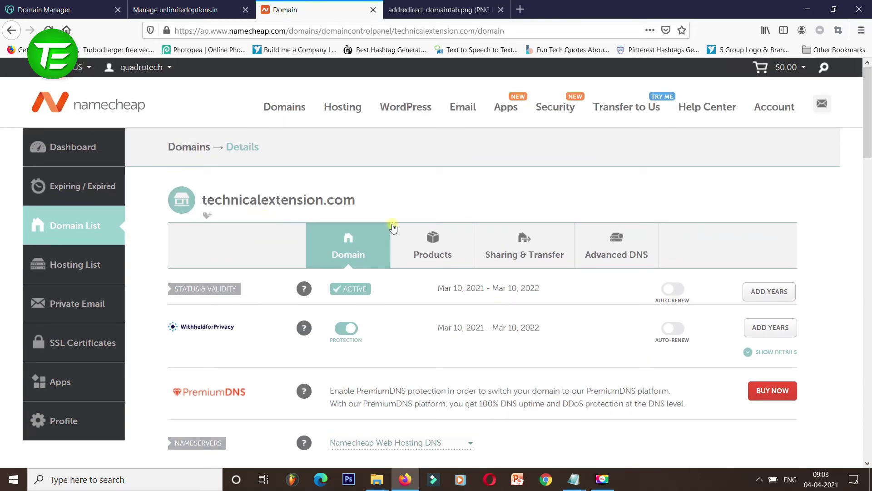
left_click(523, 259)
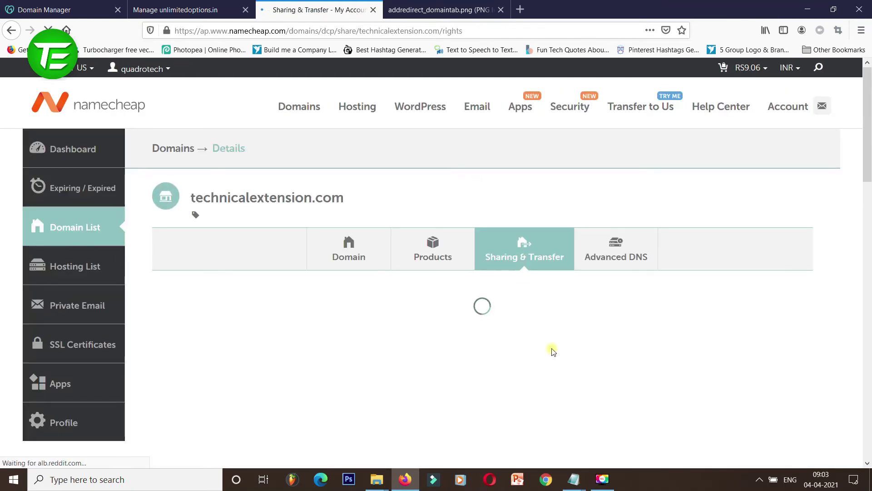
scroll(552, 351, "down", 4)
scroll(552, 345, "down", 4)
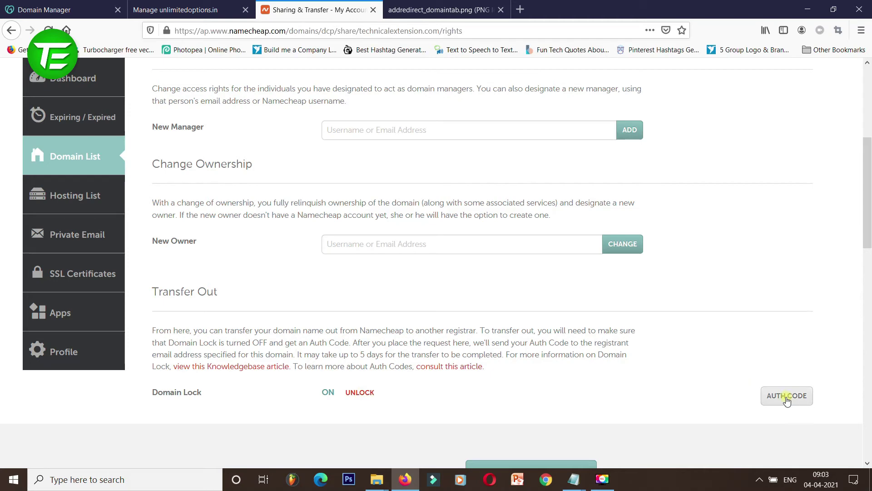
scroll(787, 399, "down", 3)
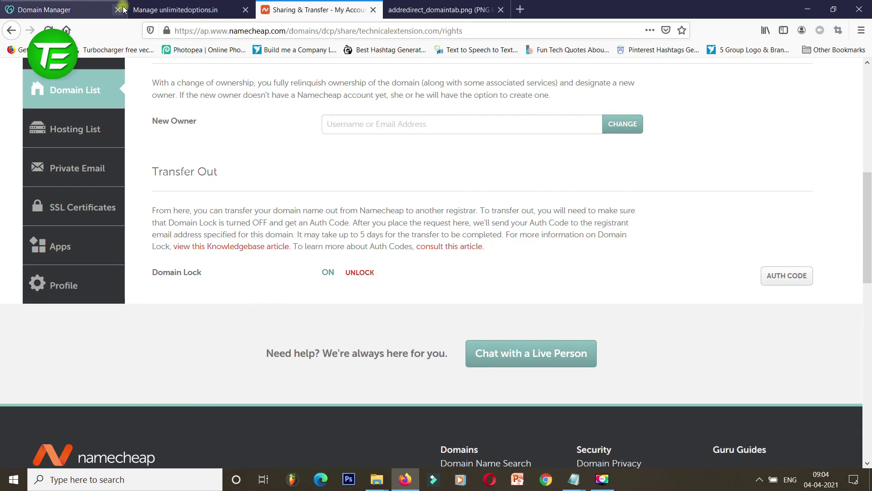
- Open the Domain Secret of unlimitedoptions.in from its Domain Registration section in HostGator
left_click(164, 11)
scroll(177, 394, "up", 5)
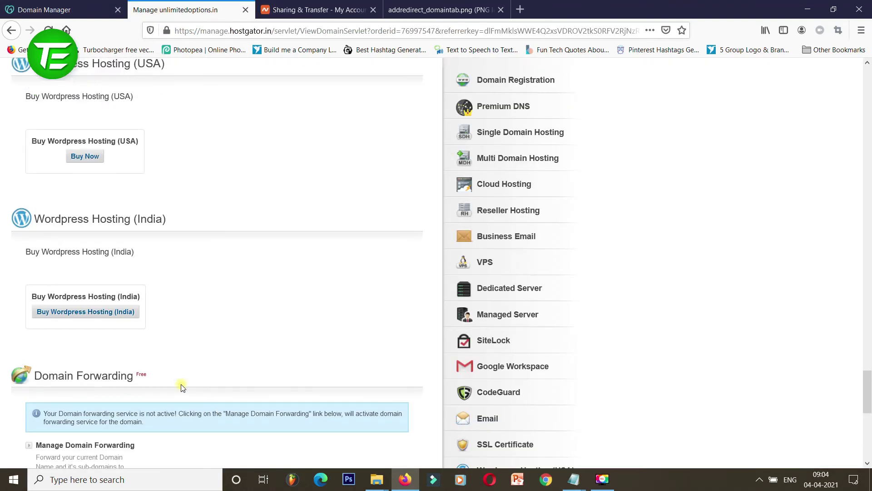
scroll(184, 381, "up", 20)
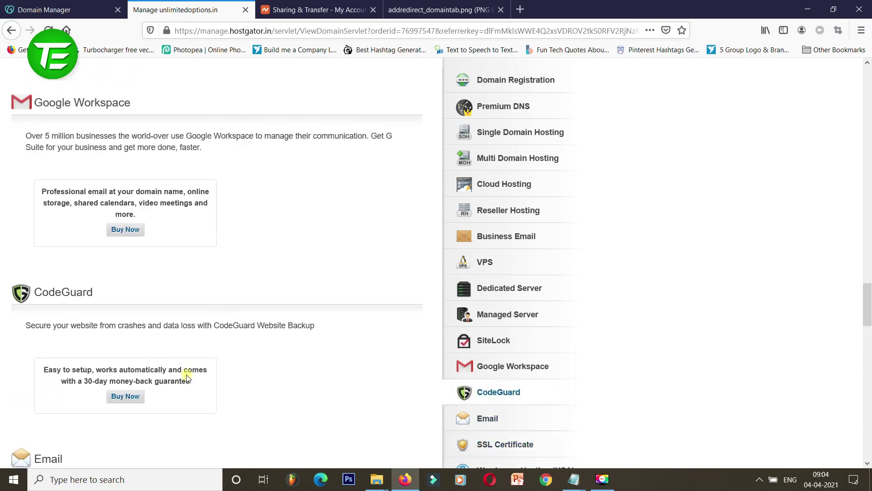
scroll(188, 378, "up", 20)
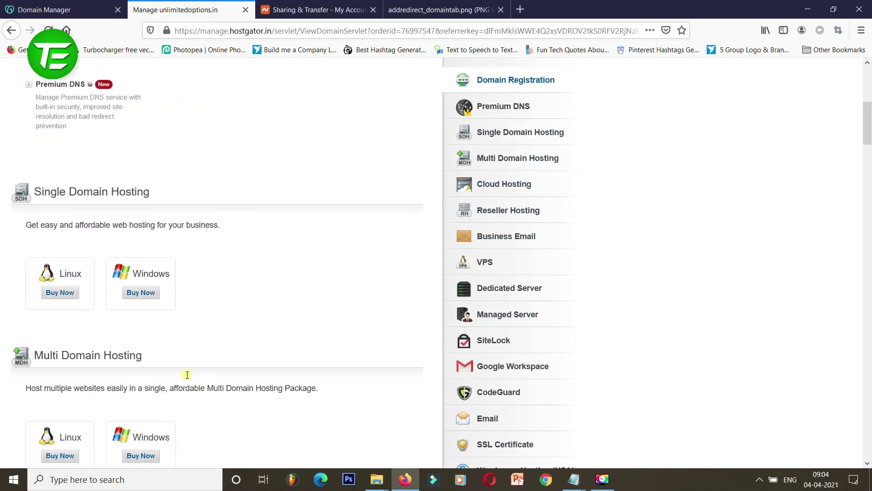
scroll(188, 379, "up", 3)
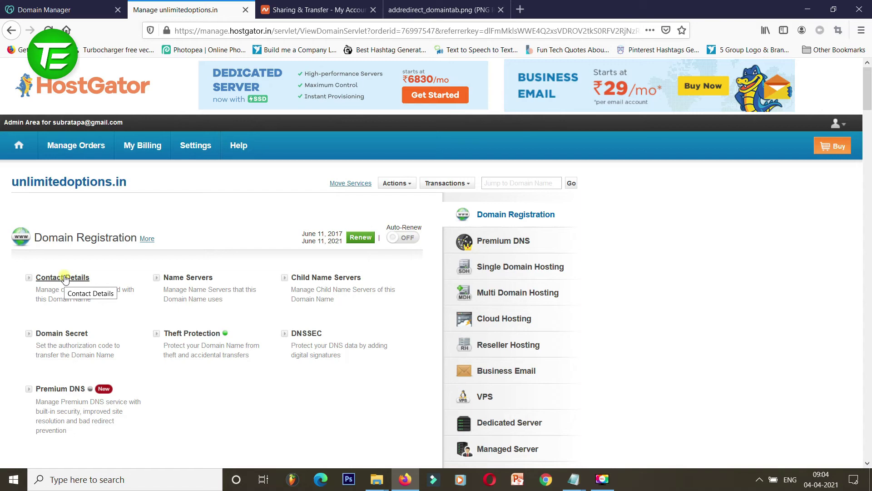
left_click(62, 334)
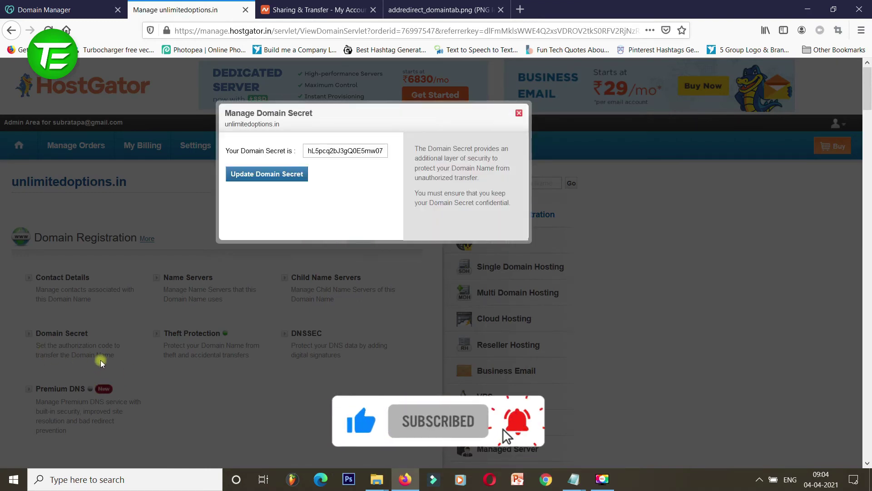
- Highlight the domain secret code used for transferring unlimitedoptions.in
left_click(363, 151)
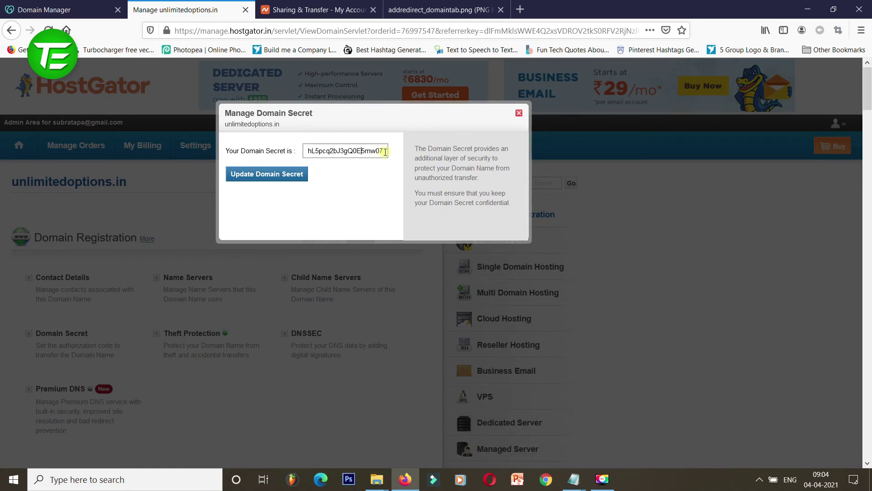
left_click_drag(384, 151, 170, 140)
left_click(365, 149)
left_click_drag(385, 147, 273, 144)
left_click(357, 187)
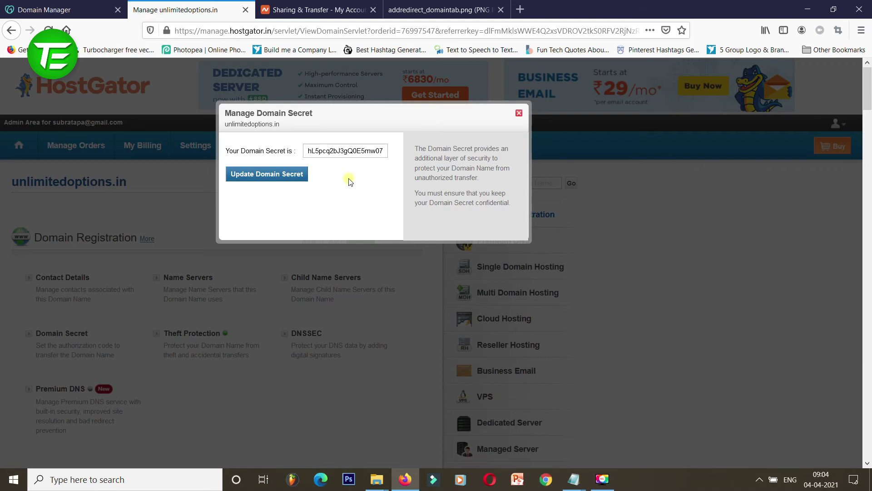
- Open the sukreeti.com settings from GoDaddy's My Domains list and look through the page for the transfer options
left_click(50, 9)
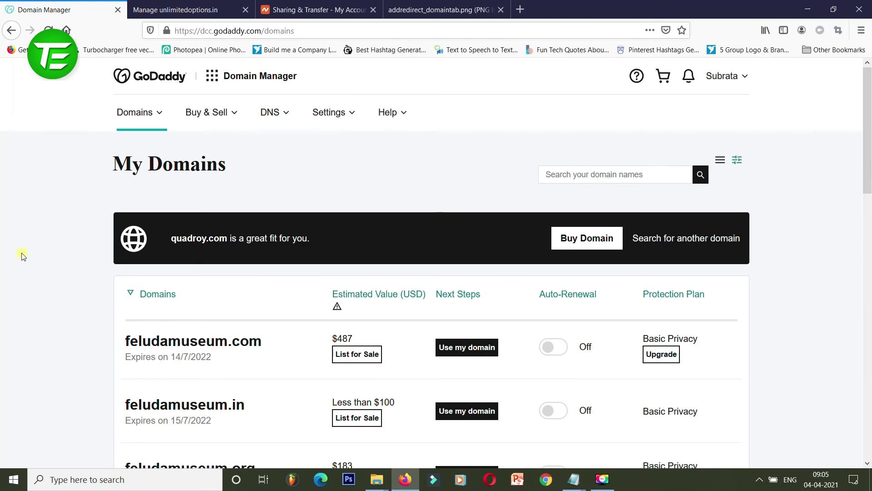
scroll(23, 256, "down", 10)
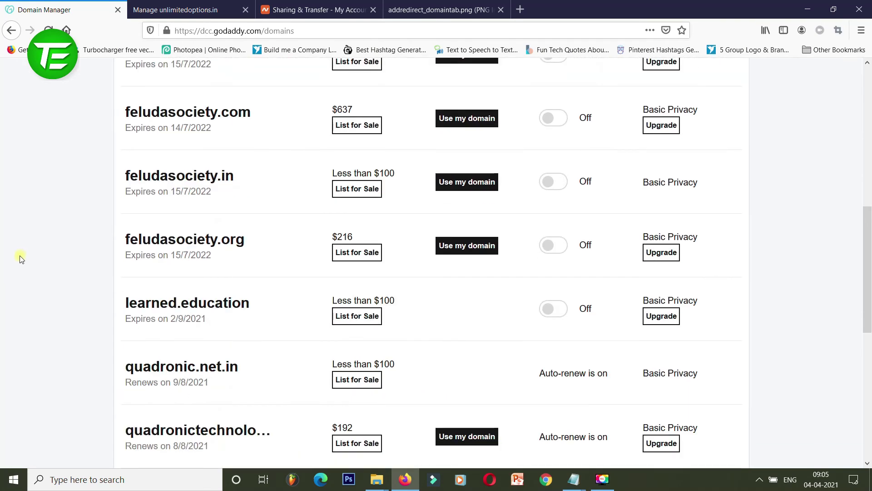
scroll(22, 252, "down", 3)
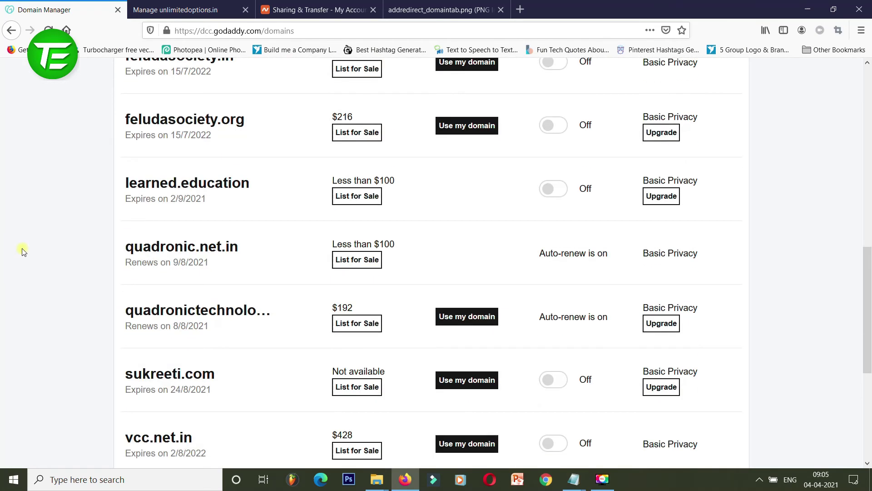
left_click(209, 375)
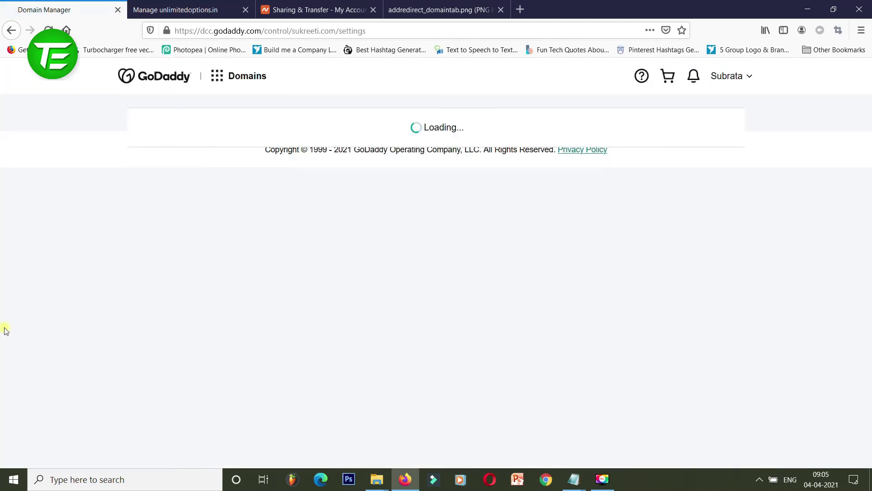
scroll(12, 322, "down", 4)
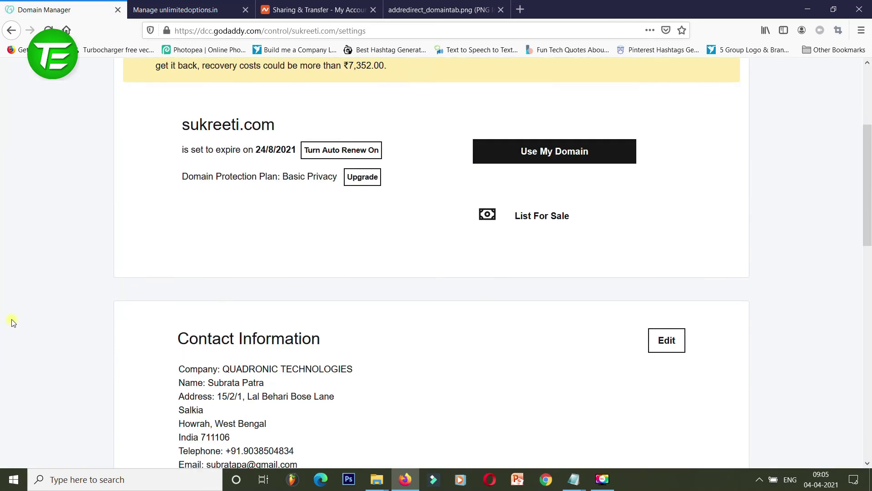
scroll(305, 302, "down", 10)
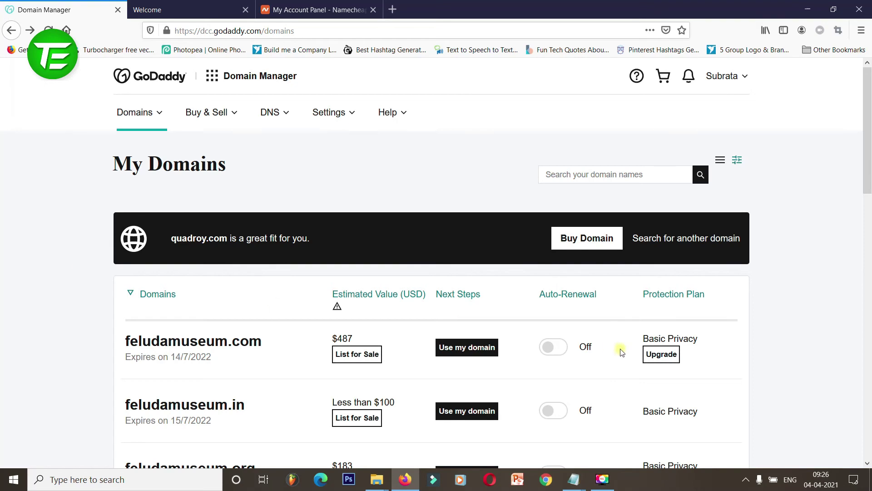
- Switch to Notepad and highlight the example subdomains car.tech.com, automob.tech.com and mobiles.tech.com
key("alt+Tab")
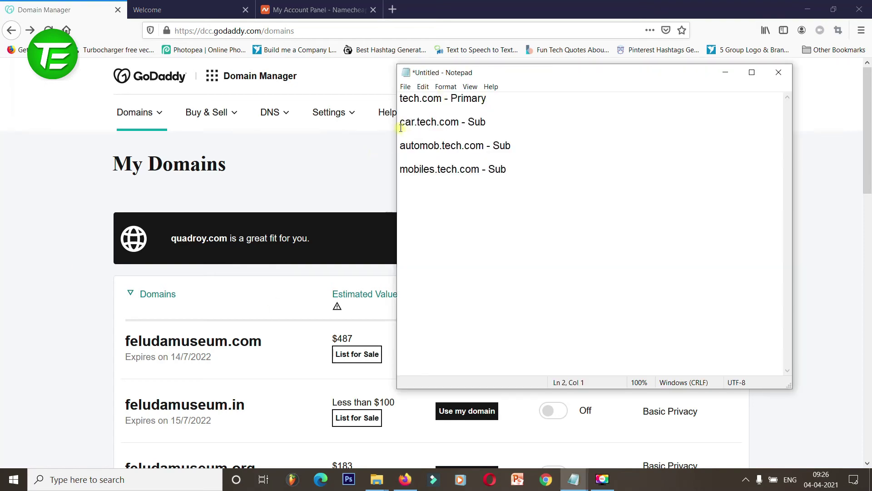
left_click_drag(486, 122, 461, 127)
left_click(439, 127)
left_click_drag(400, 146, 483, 149)
left_click_drag(400, 170, 483, 169)
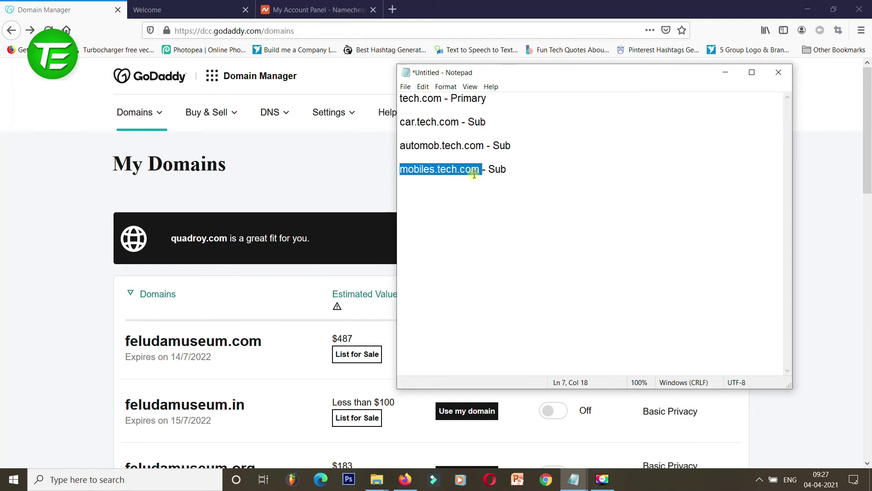
- Return to GoDaddy's My Domains list, open the sukreeti.com settings and go to its DNS management
left_click(726, 72)
scroll(259, 189, "down", 15)
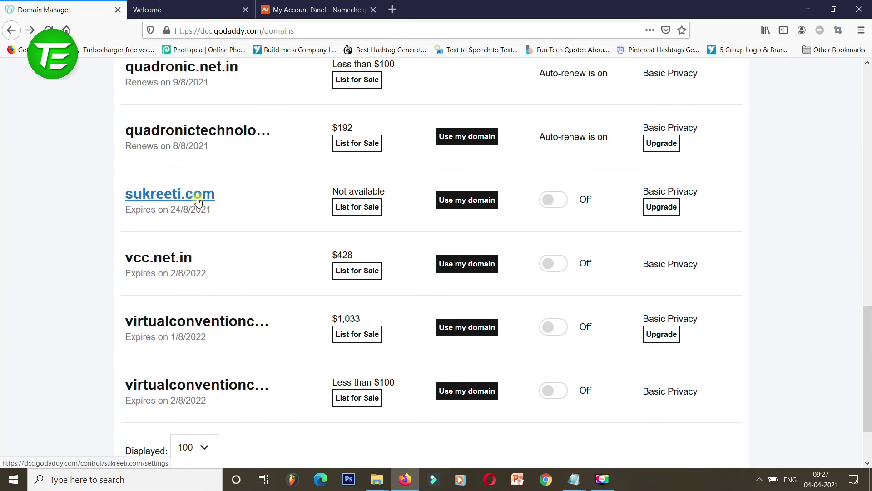
left_click(199, 199)
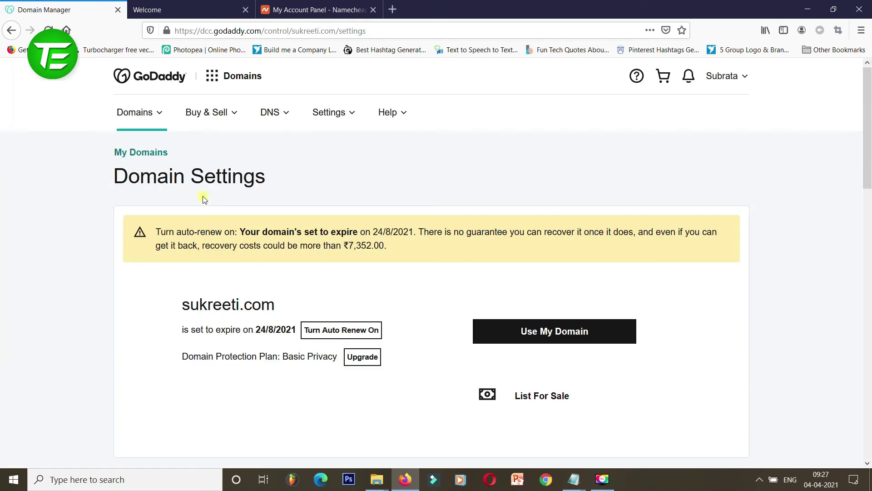
scroll(203, 201, "down", 15)
scroll(203, 200, "down", 3)
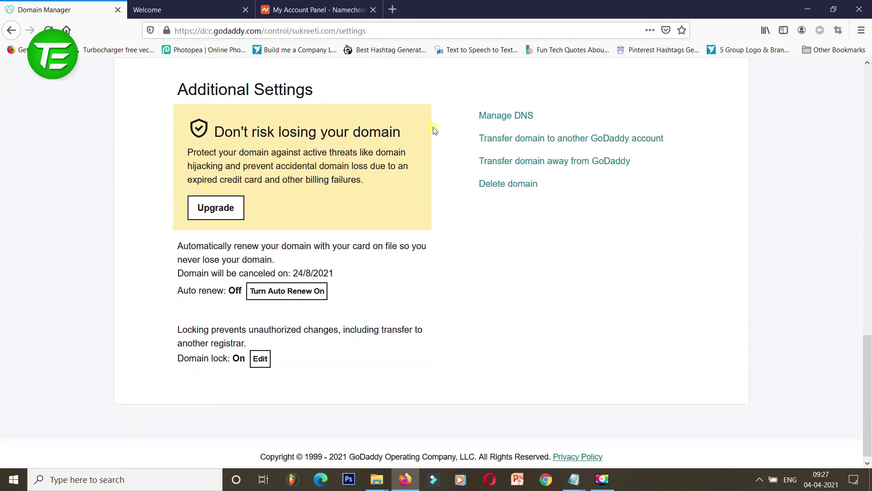
left_click(516, 117)
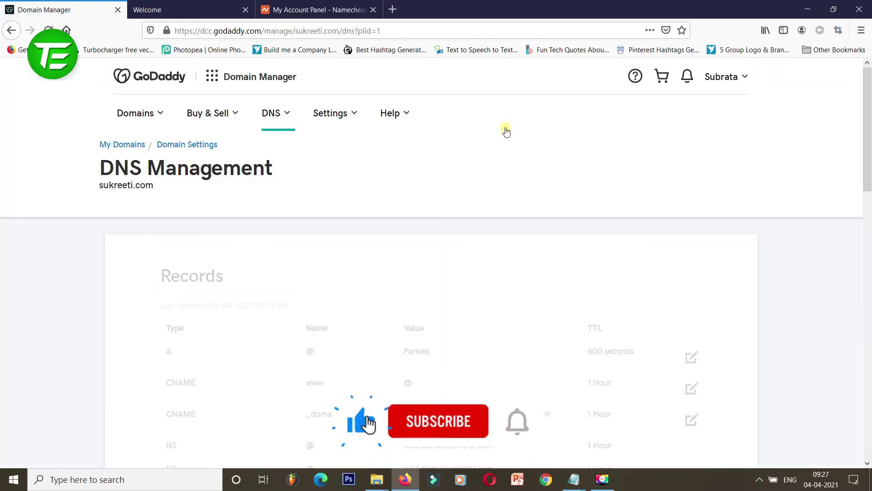
- Start adding a DNS record for sukreeti.com with type A and host car
scroll(504, 130, "down", 5)
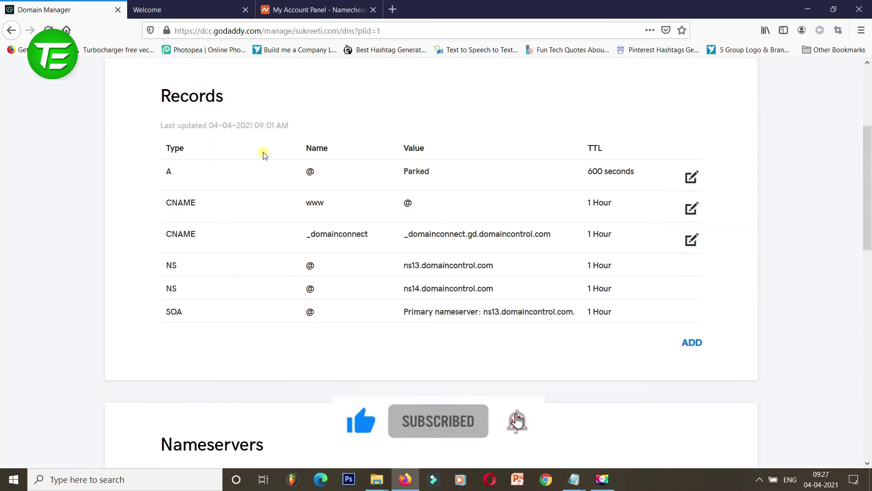
left_click(691, 345)
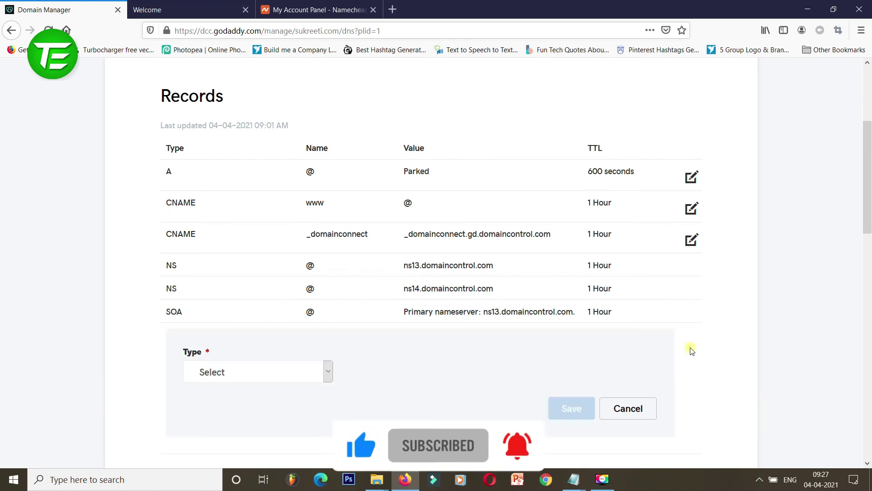
left_click(282, 381)
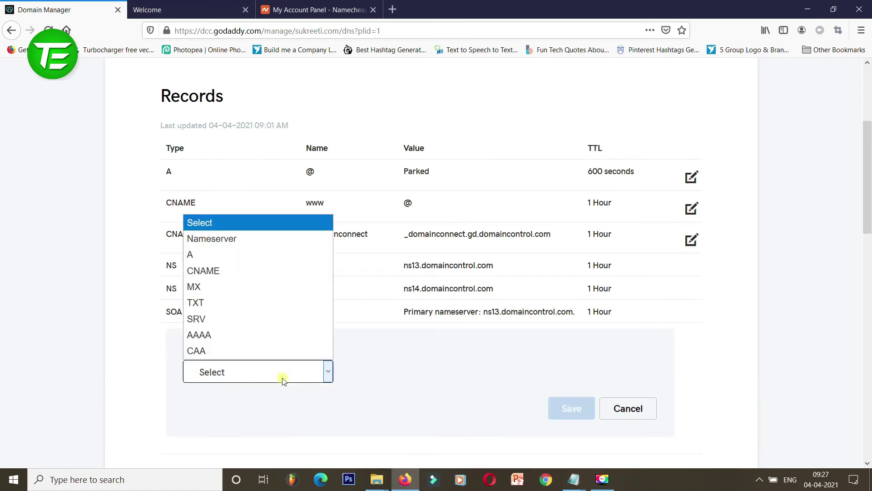
left_click(212, 253)
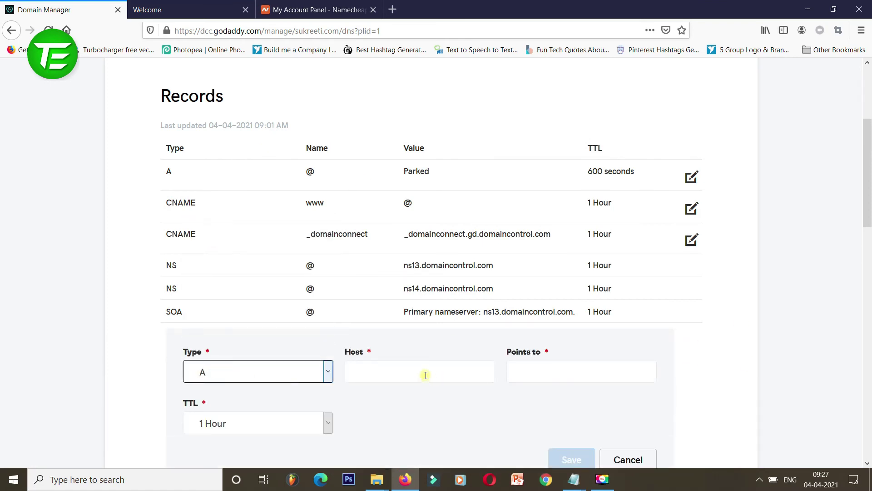
left_click(426, 373)
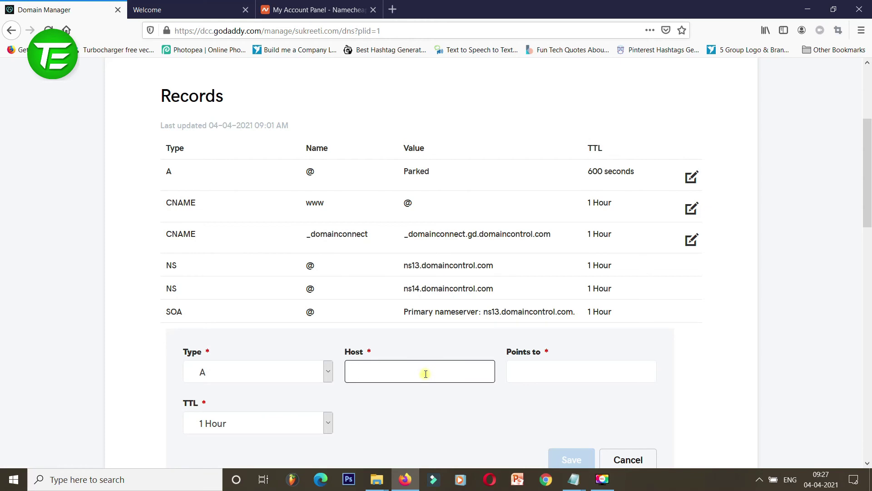
type("car")
left_click(566, 376)
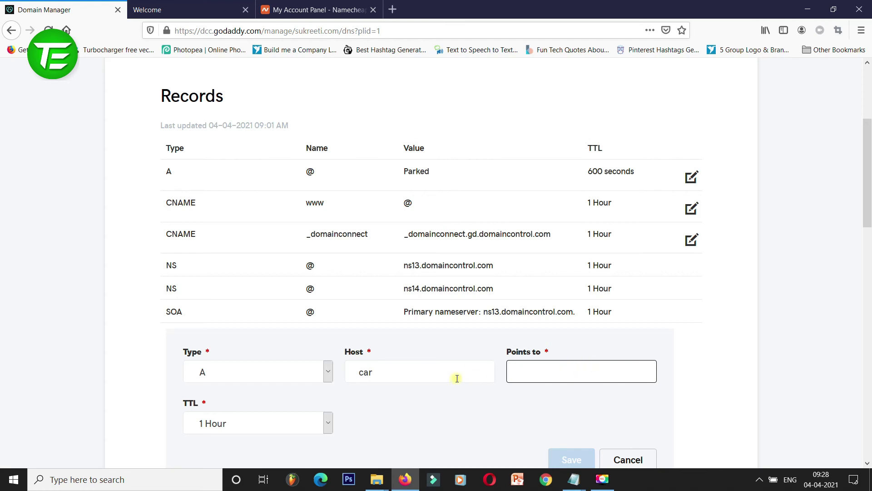
- Open Command Prompt and ping sukreeti.com continuously to look up its IP address
left_click(156, 479)
type("p")
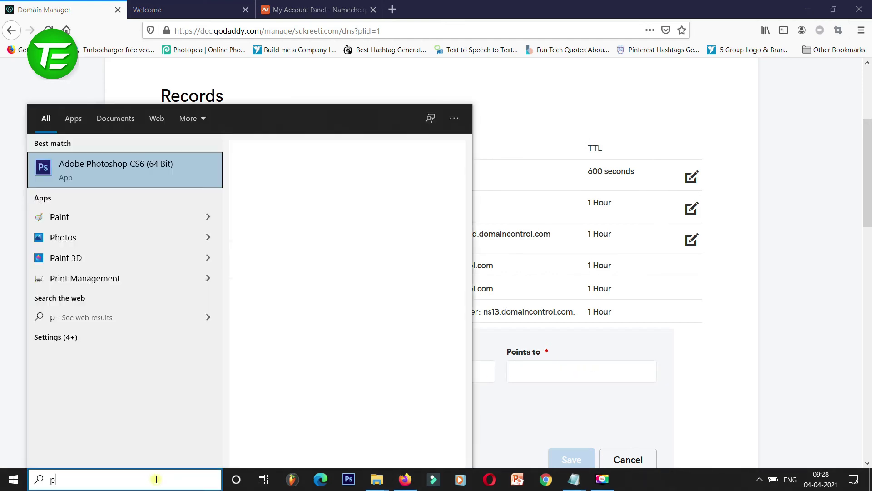
key("BackSpace")
type("cmd")
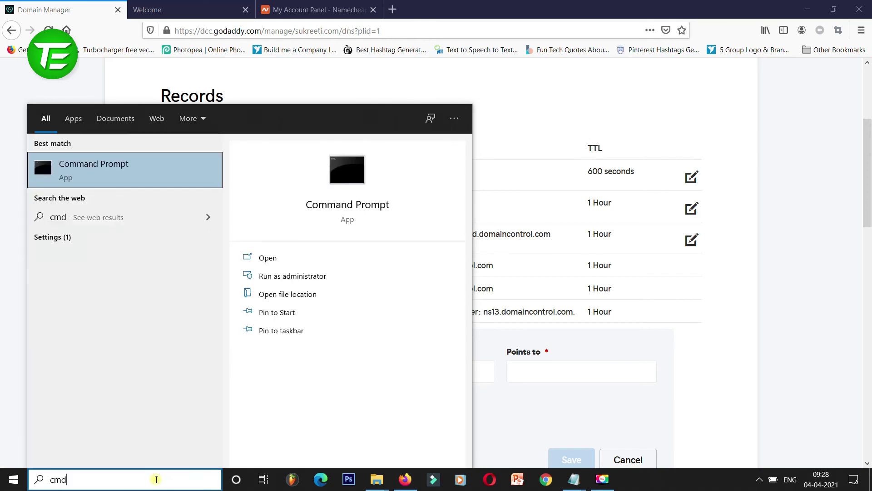
key("Return")
type("pi")
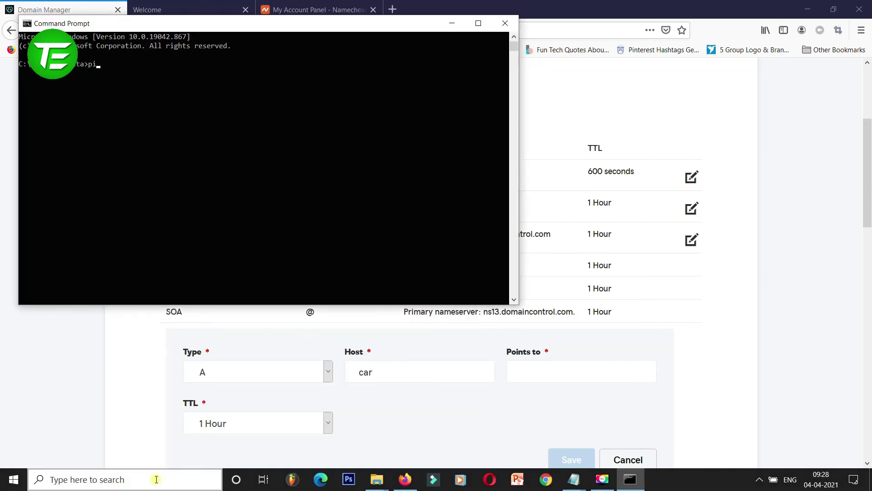
type("ng sukreeti.com -t")
key("Return")
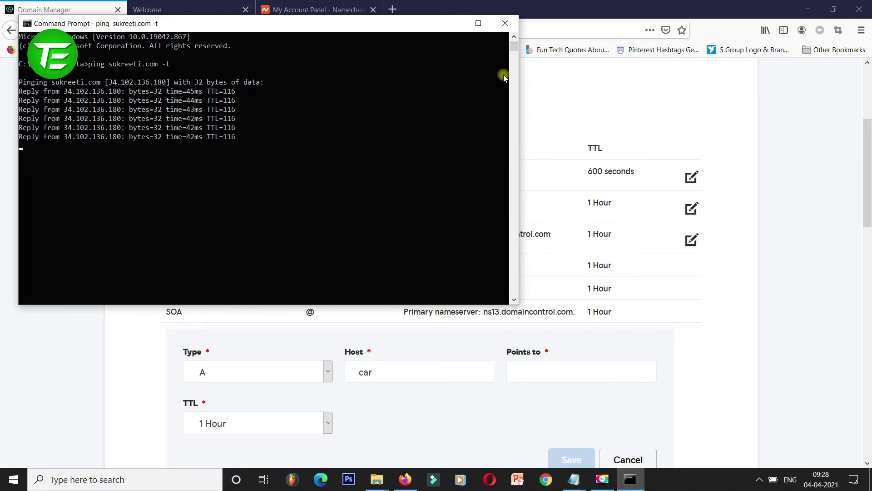
- Point the new car record to 34.102.201.32, check its TTL choice, and discard the record without adding it
left_click(550, 373)
type("34.102.201.32")
scroll(477, 325, "down", 3)
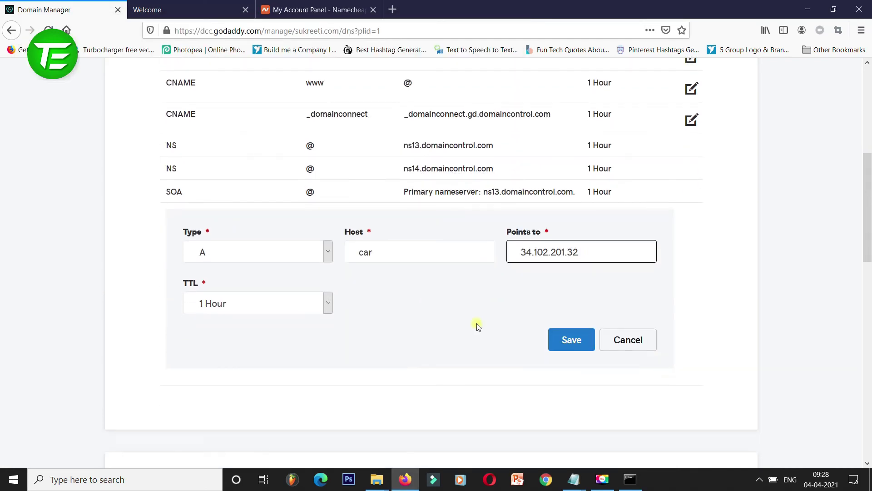
left_click(404, 251)
left_click(574, 340)
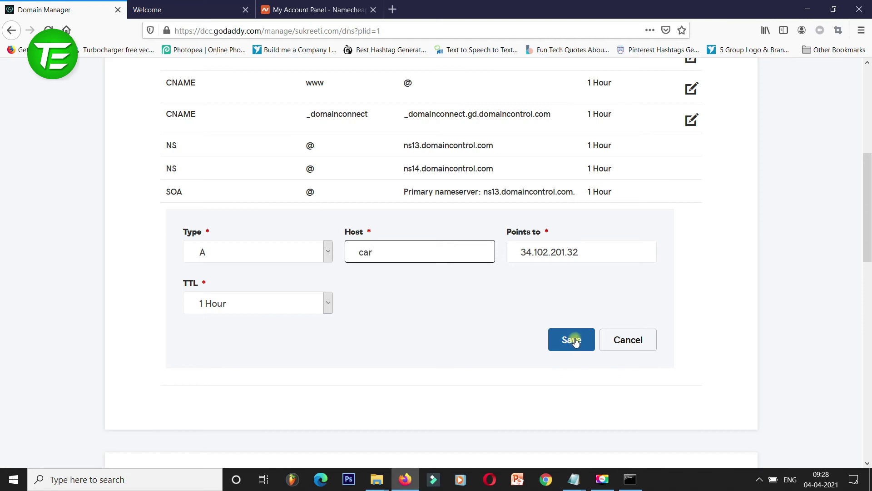
left_click(572, 342)
left_click(295, 312)
left_click(295, 312)
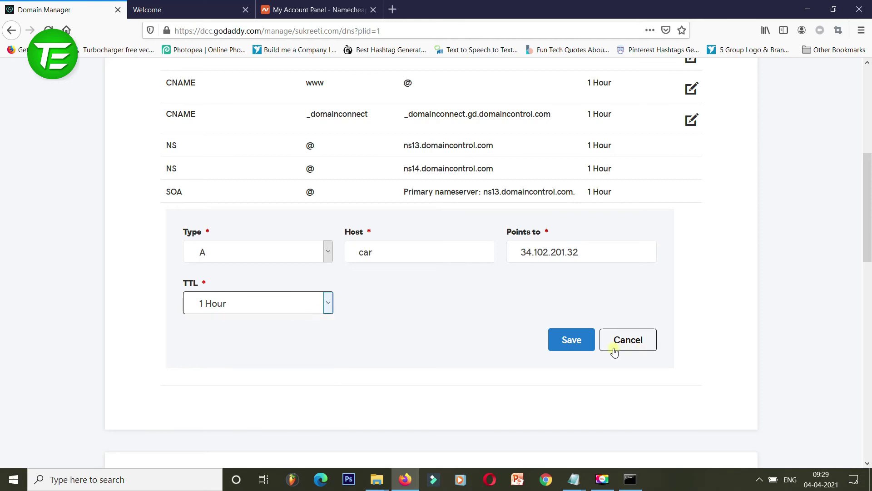
left_click(628, 351)
- Switch to HostGator and open the management page of unlimitedoptions.in from the orders
left_click(209, 10)
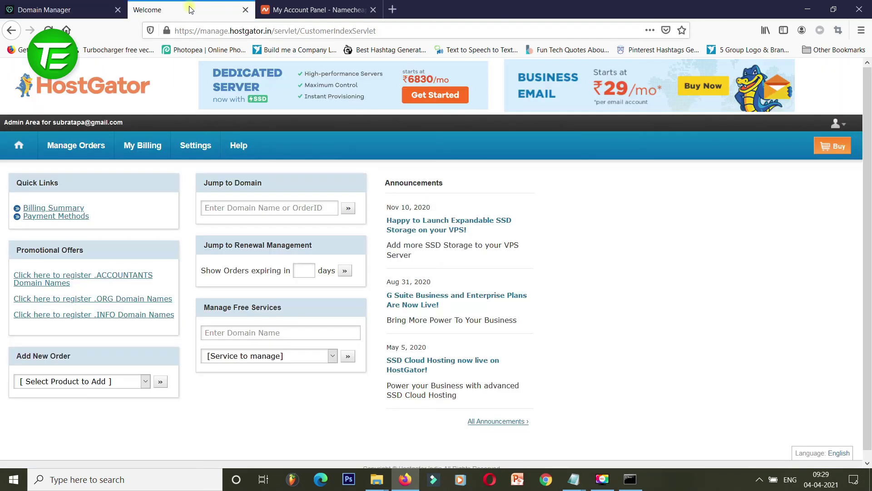
mouse_move(84, 146)
left_click(85, 169)
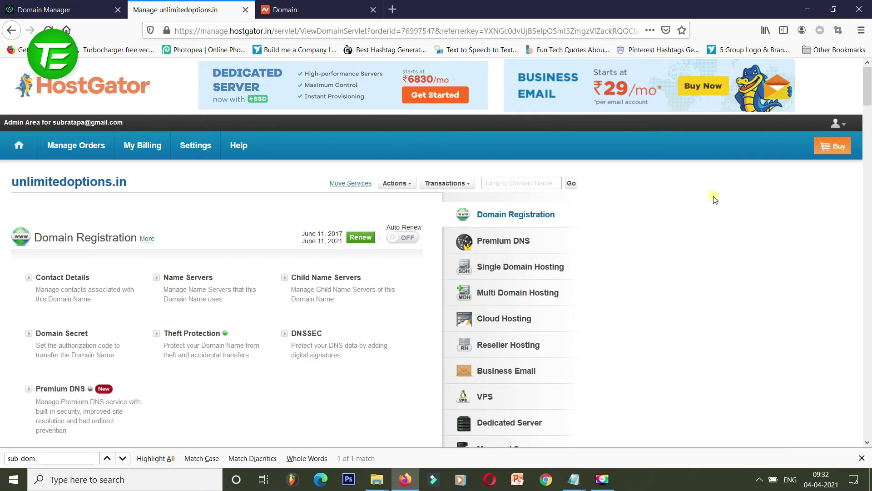
- Compare Namecheap's technicalextension.com domain details with HostGator's unlimitedoptions.in management page
left_click(350, 10)
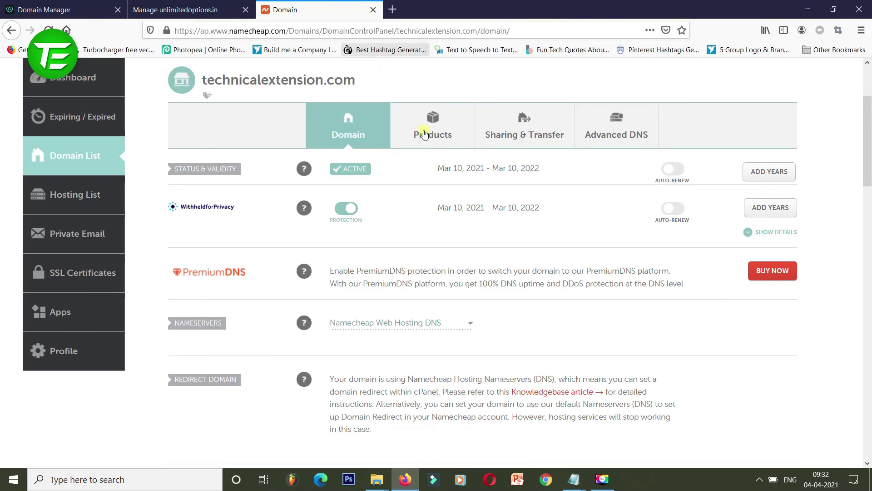
scroll(449, 155, "up", 3)
left_click(223, 5)
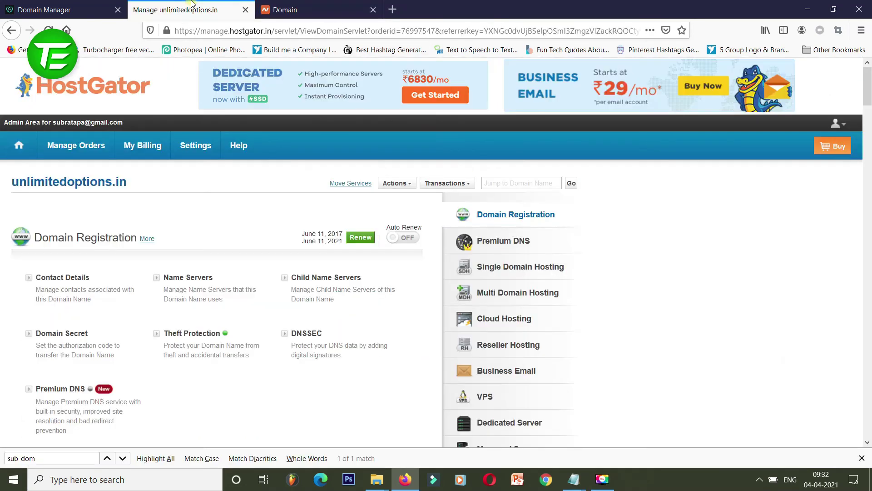
left_click(264, 5)
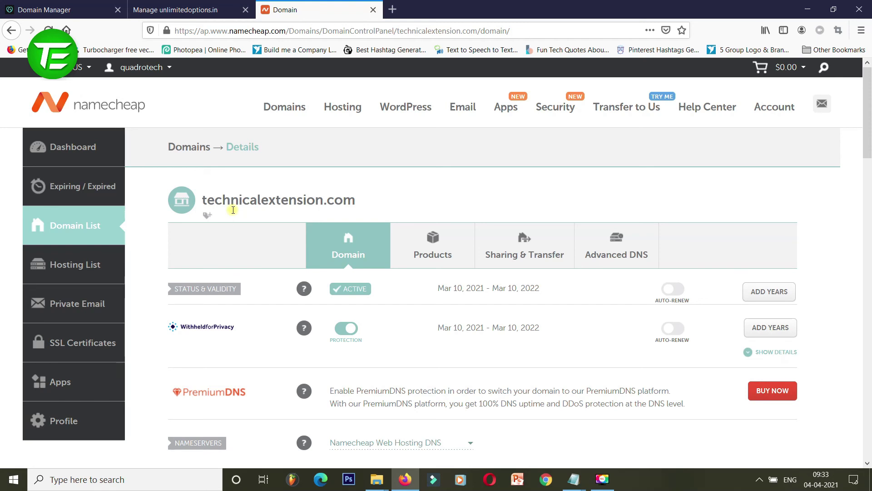
- Return to GoDaddy's DNS management of sukreeti.com and open the form for entering custom nameservers, showing the Nameserver 1 and 2 fields
left_click(12, 5)
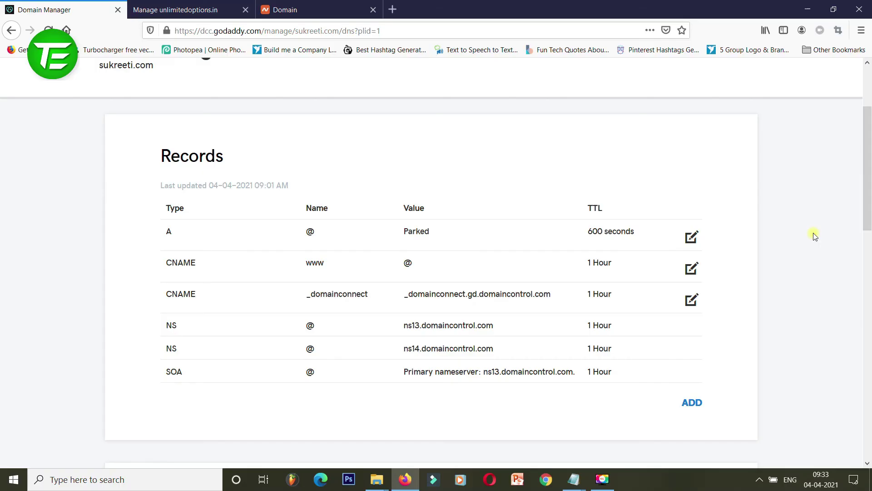
scroll(812, 241, "up", 3)
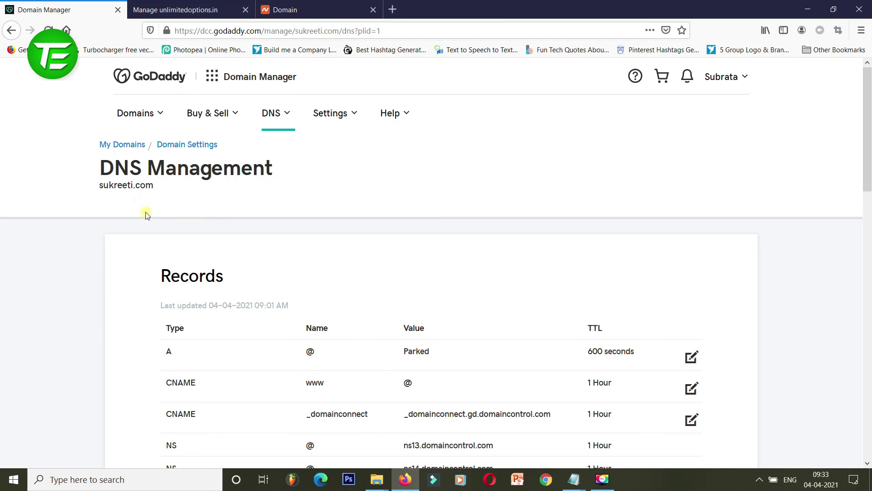
scroll(64, 221, "down", 6)
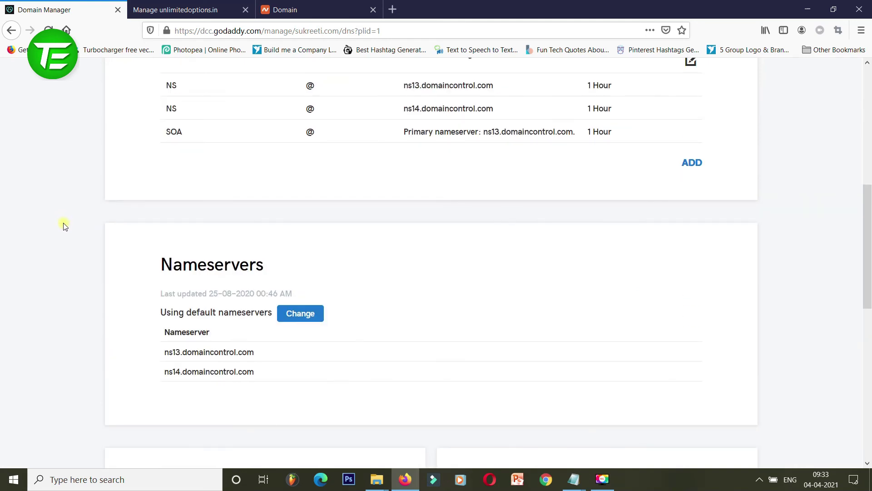
scroll(68, 226, "down", 2)
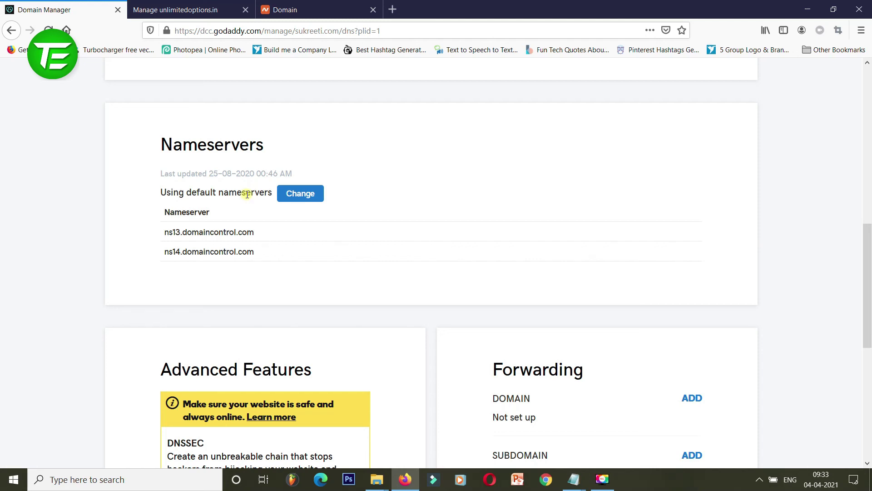
left_click(309, 193)
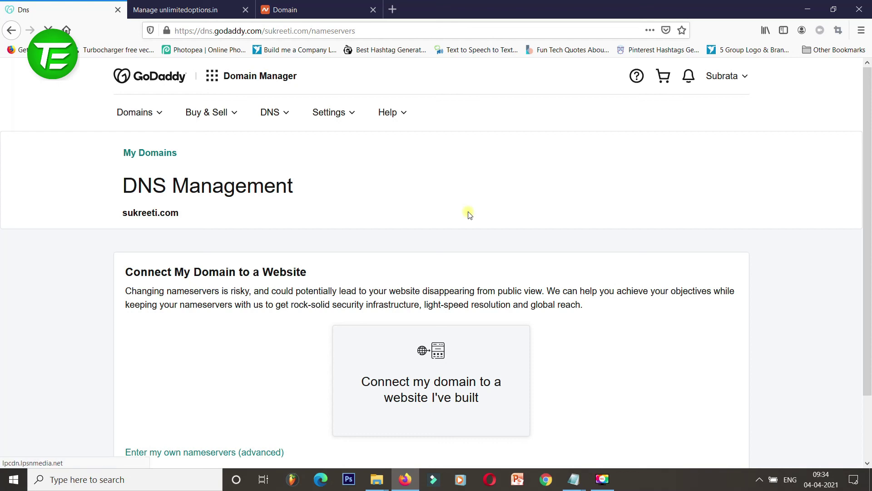
scroll(470, 214, "down", 2)
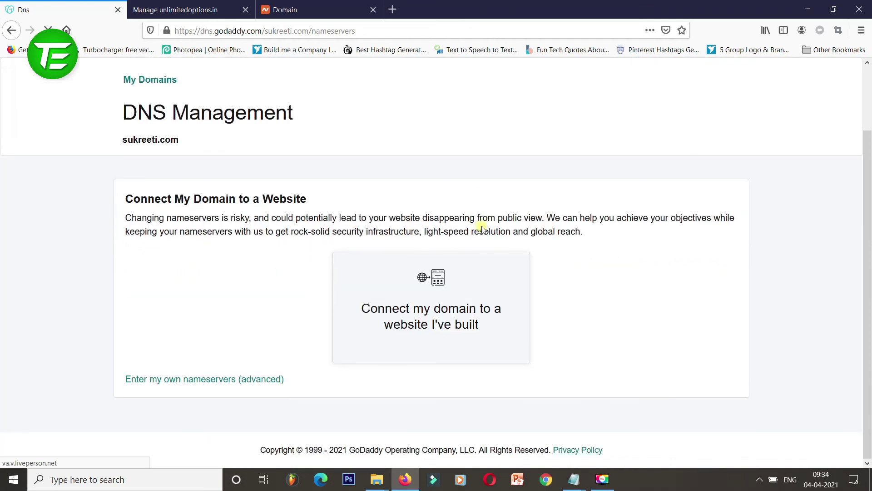
left_click(216, 384)
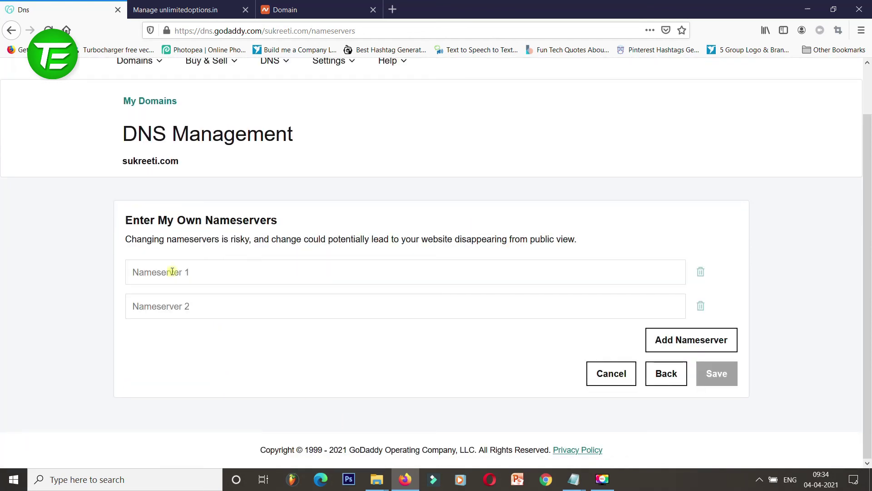
left_click(175, 299)
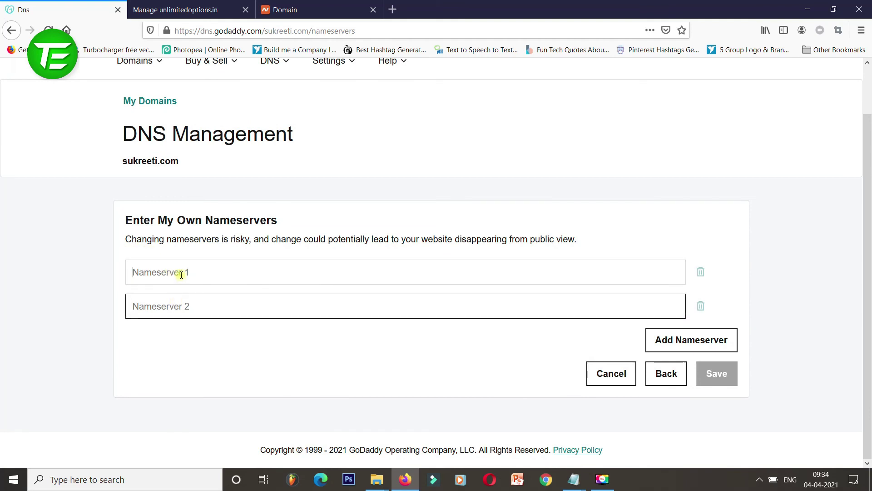
left_click(186, 306)
- Switch to HostGator and open the Name Servers settings of unlimitedoptions.in
left_click(175, 9)
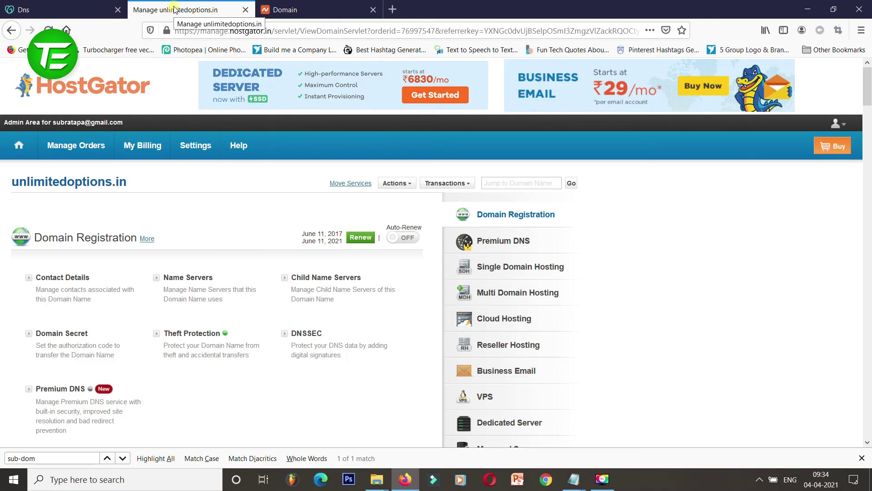
left_click(188, 278)
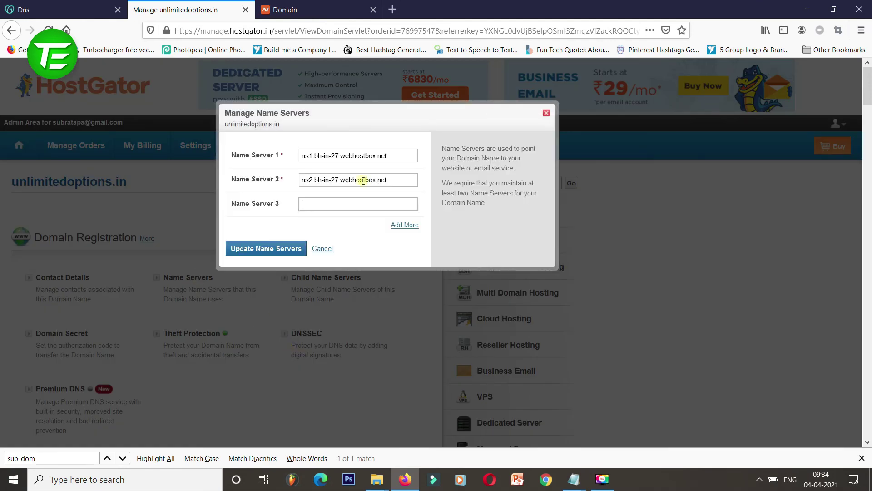